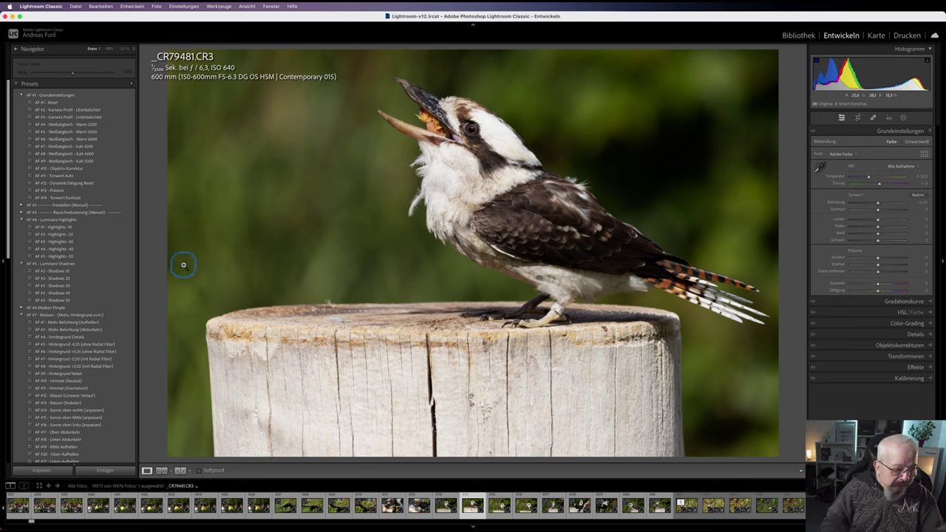
# - Apply the Tiere Herbst autumn-look preset to the kookaburra photo
pyautogui.scroll(-5, 115, 337)
pyautogui.scroll(-3, 116, 339)
pyautogui.scroll(-4, 116, 338)
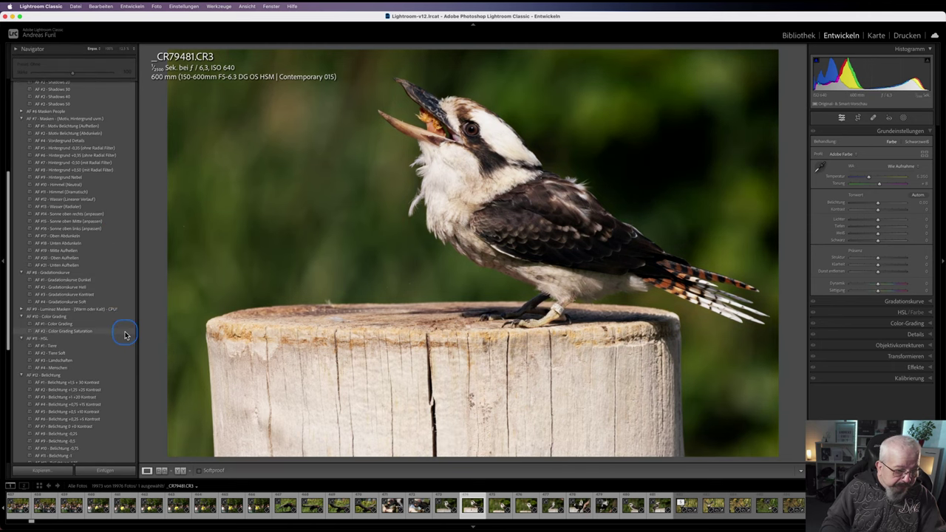
pyautogui.scroll(-4, 124, 332)
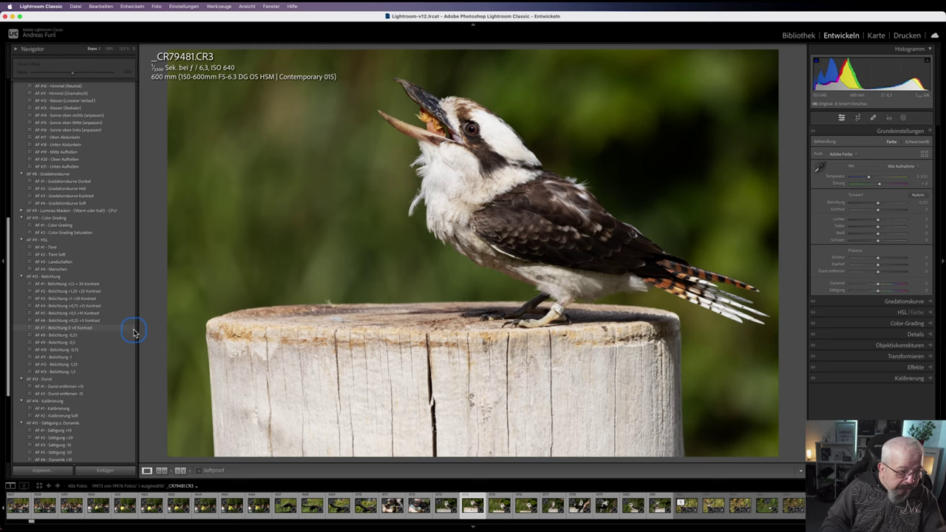
pyautogui.scroll(-5, 127, 333)
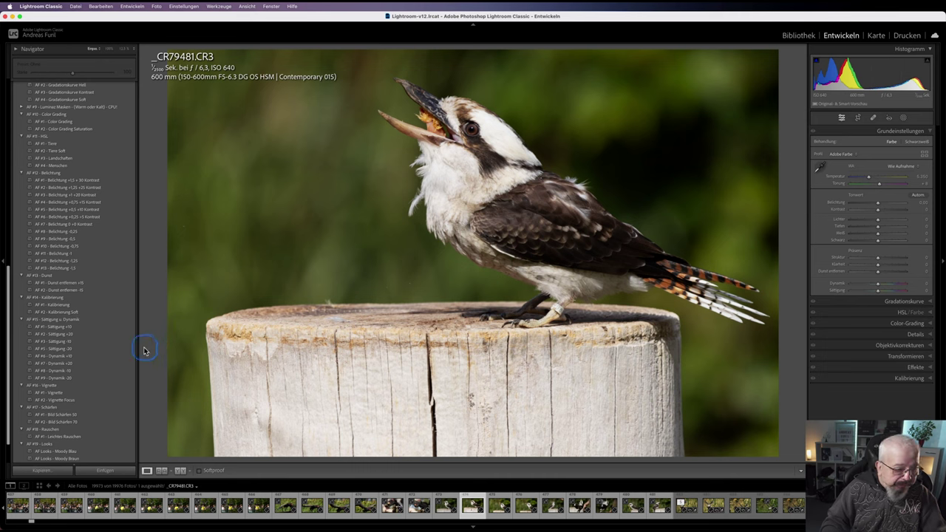
pyautogui.scroll(-2, 135, 356)
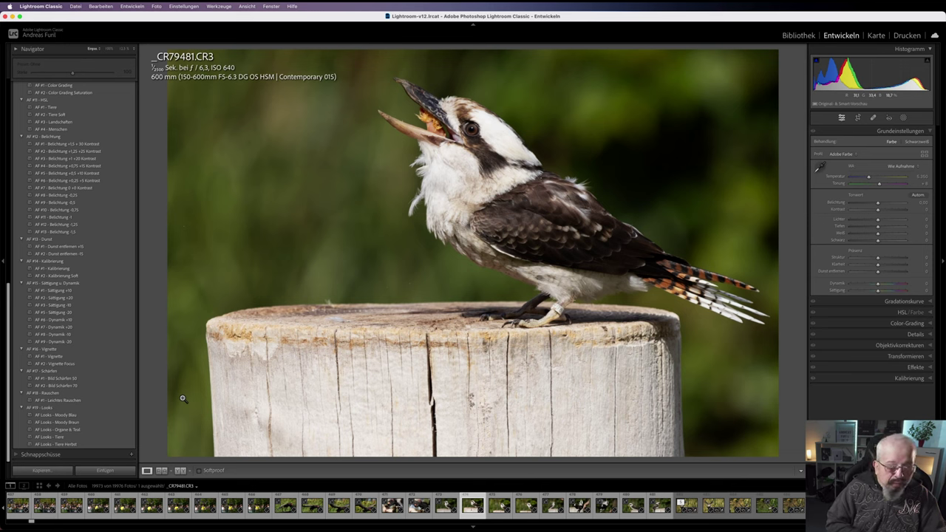
pyautogui.click(103, 444)
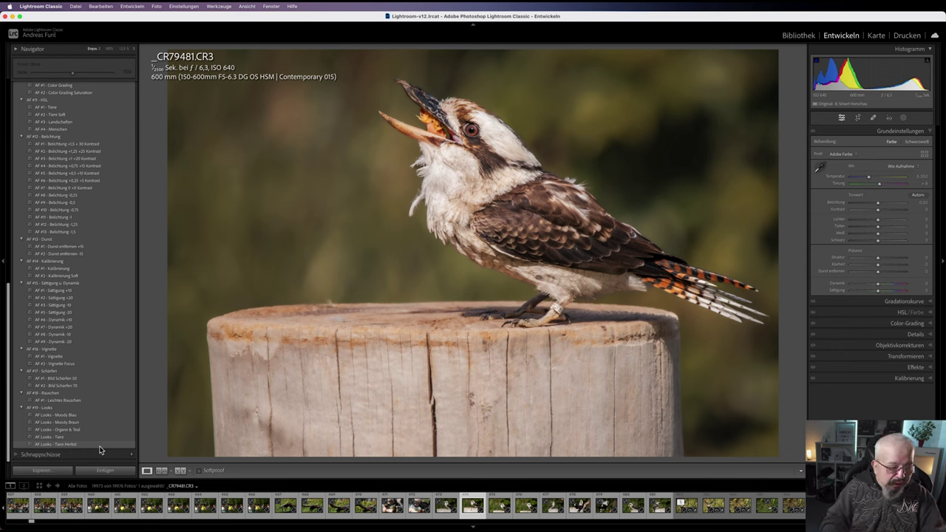
pyautogui.click(99, 445)
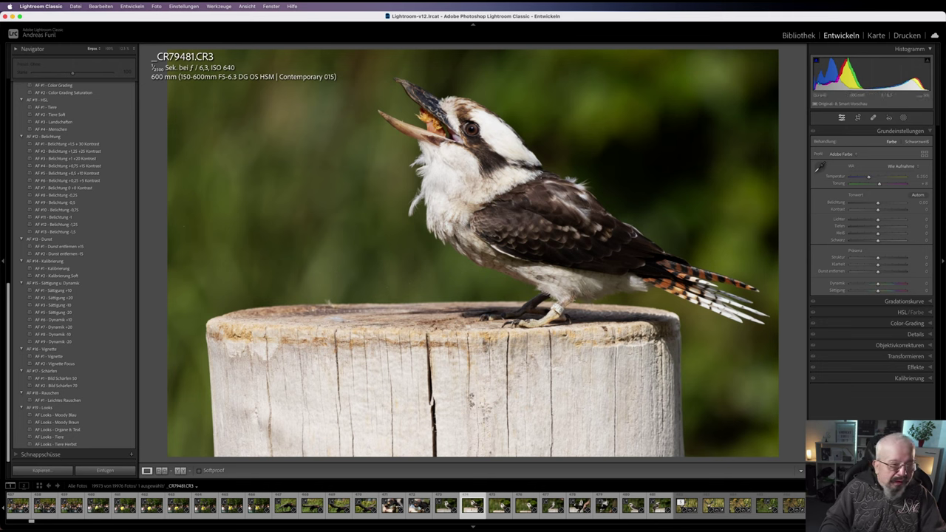
# - Reset the photo, then apply Warm 6000, lens correction and automatic tone presets
pyautogui.scroll(10, 49, 213)
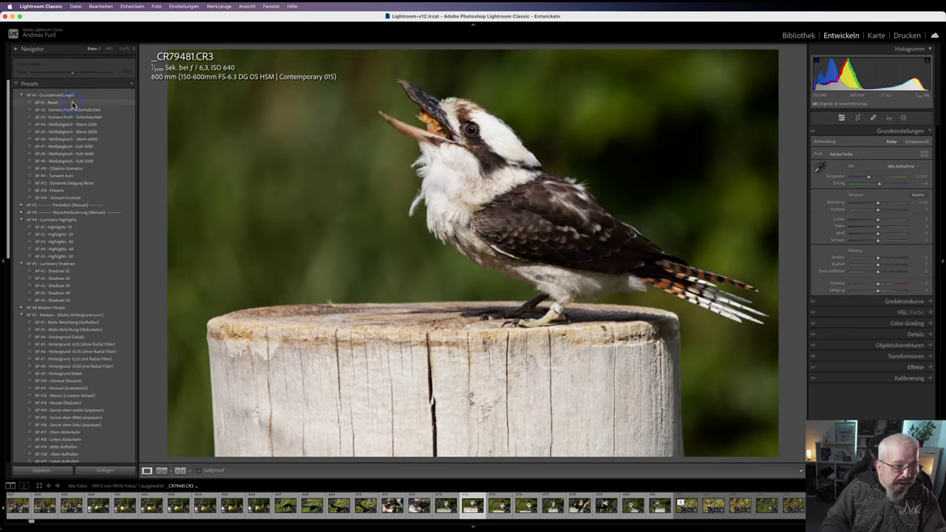
pyautogui.click(84, 102)
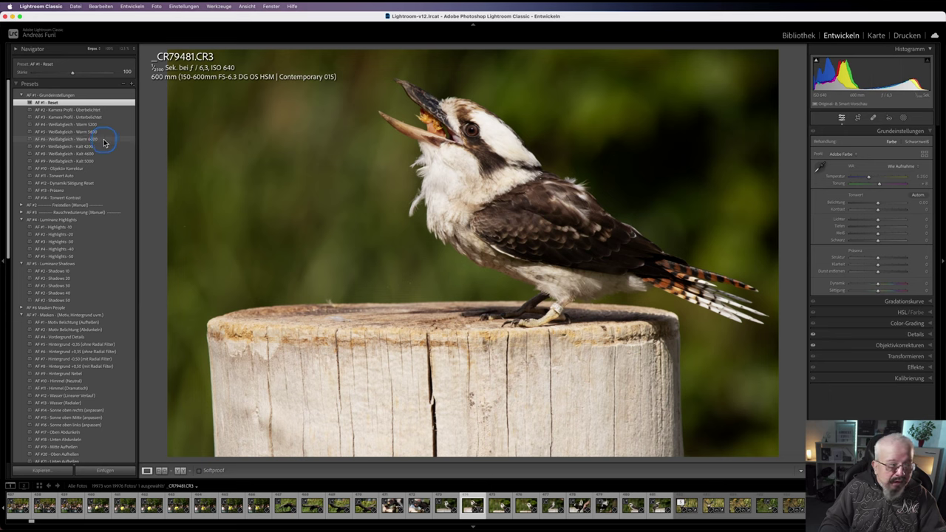
pyautogui.click(104, 140)
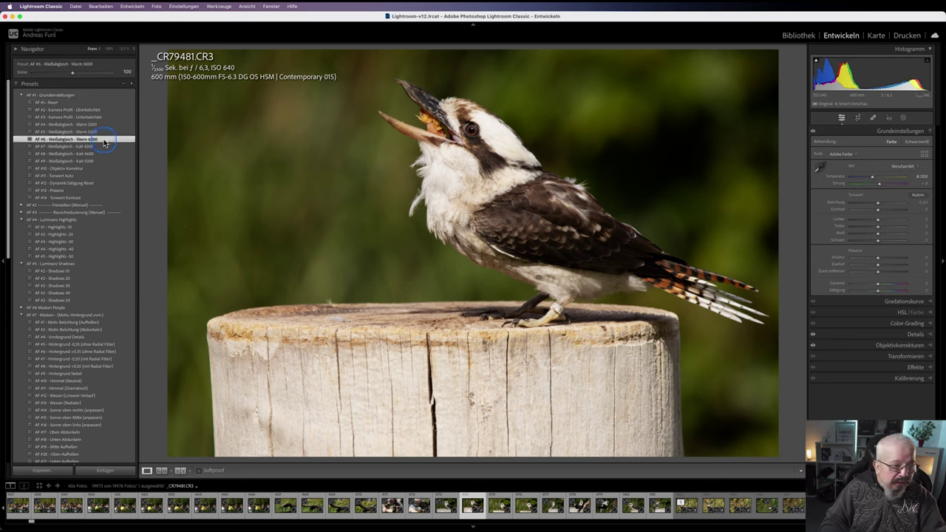
pyautogui.click(99, 170)
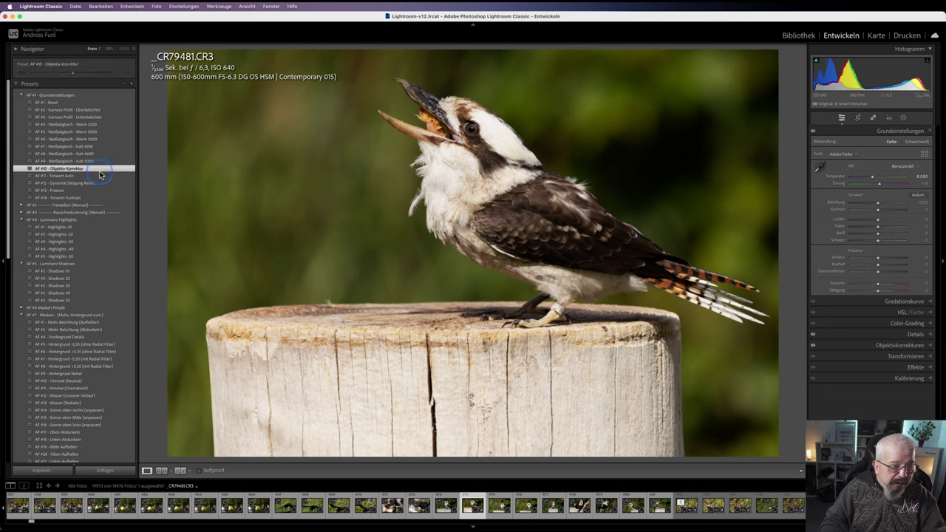
pyautogui.click(97, 177)
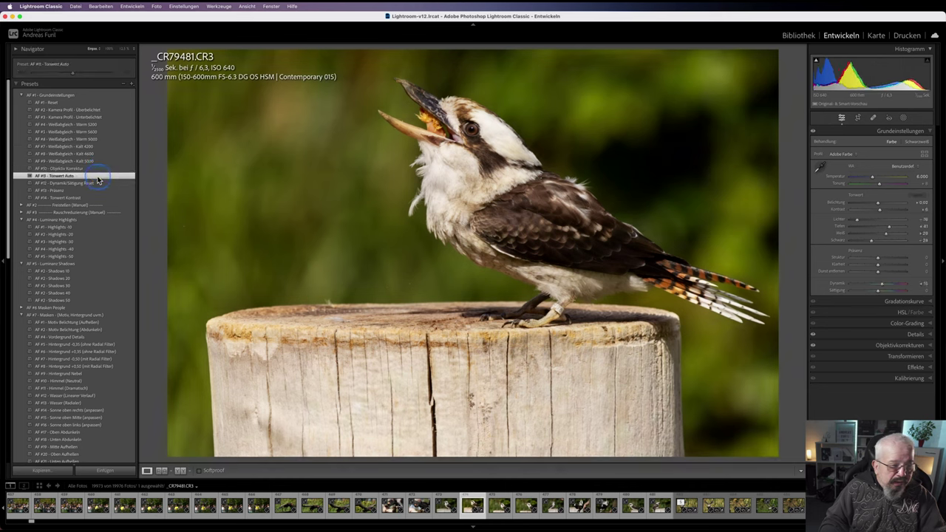
# - Apply the AF #12 vibrance/saturation reset, Präsenz and Tonwert Kontrast presets
pyautogui.click(97, 183)
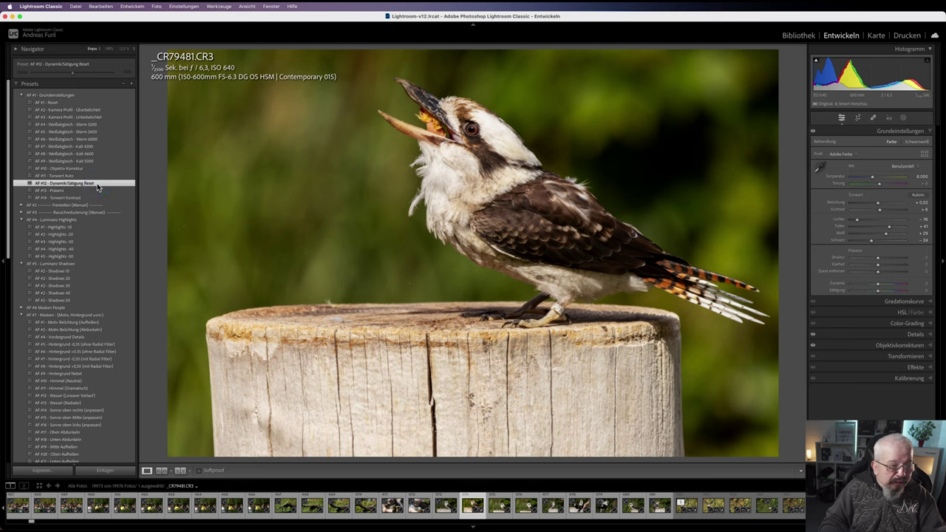
pyautogui.click(96, 191)
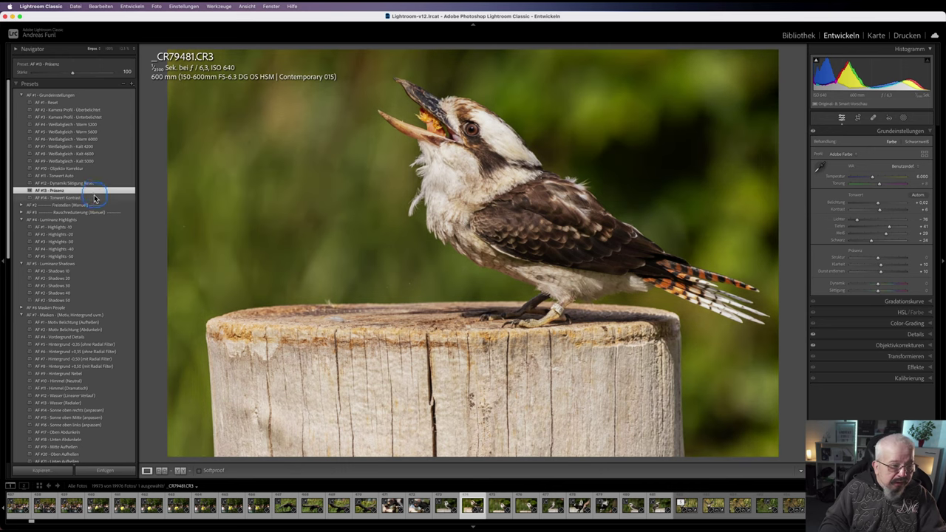
pyautogui.click(92, 198)
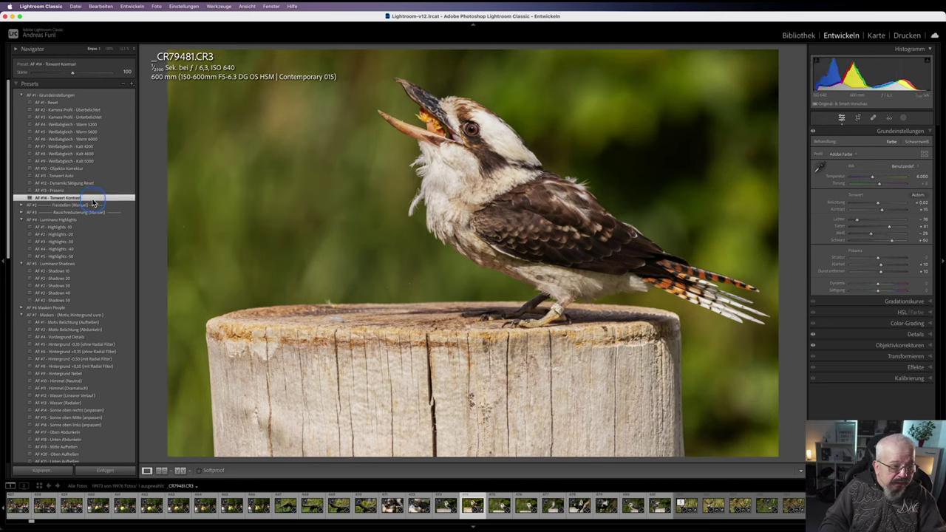
pyautogui.click(105, 199)
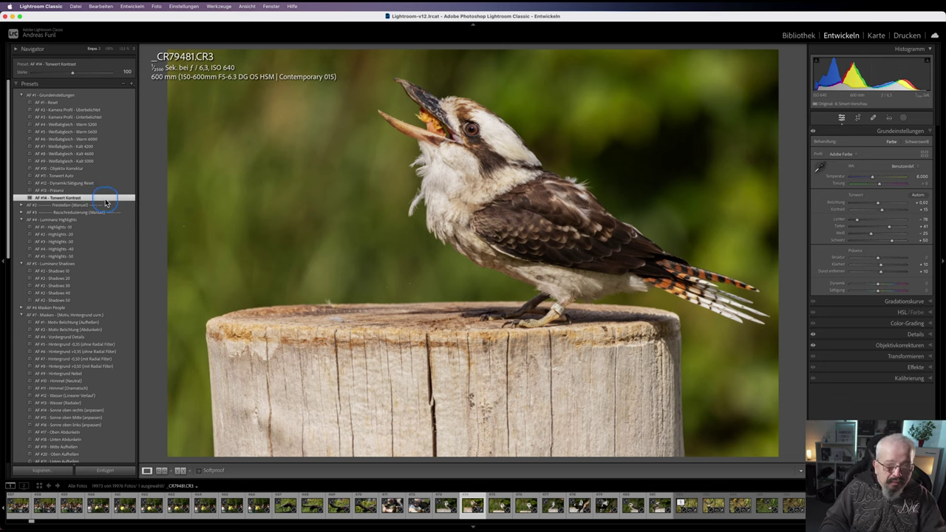
pyautogui.scroll(-1, 105, 202)
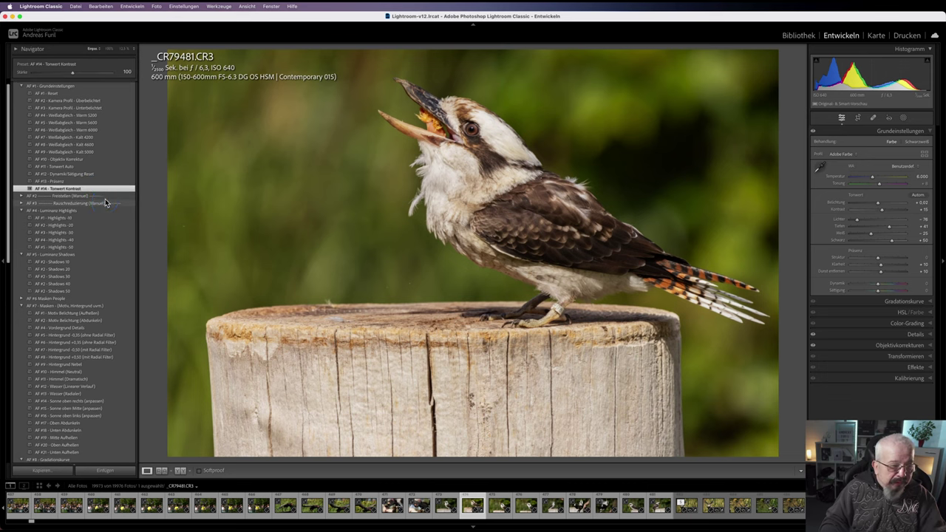
# - Lower the highlights by 40 and lift the shadows by 10
pyautogui.click(86, 241)
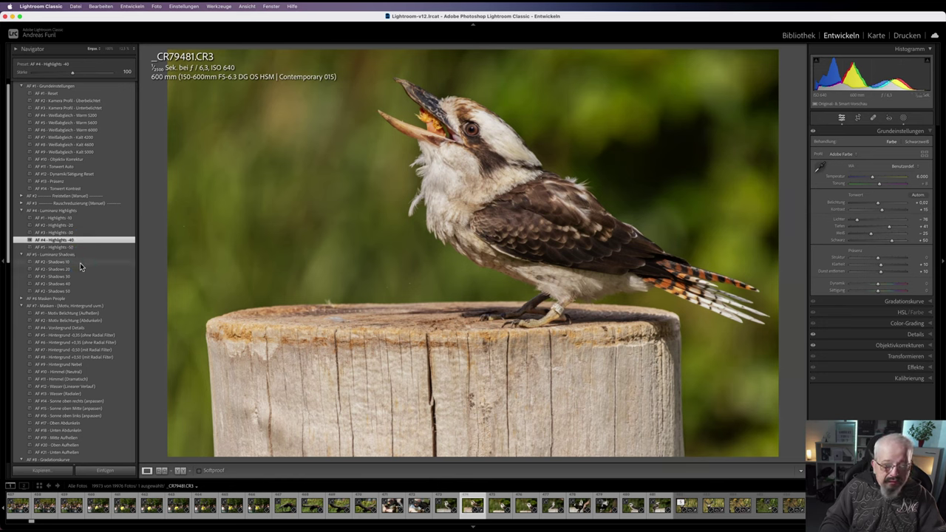
pyautogui.click(79, 262)
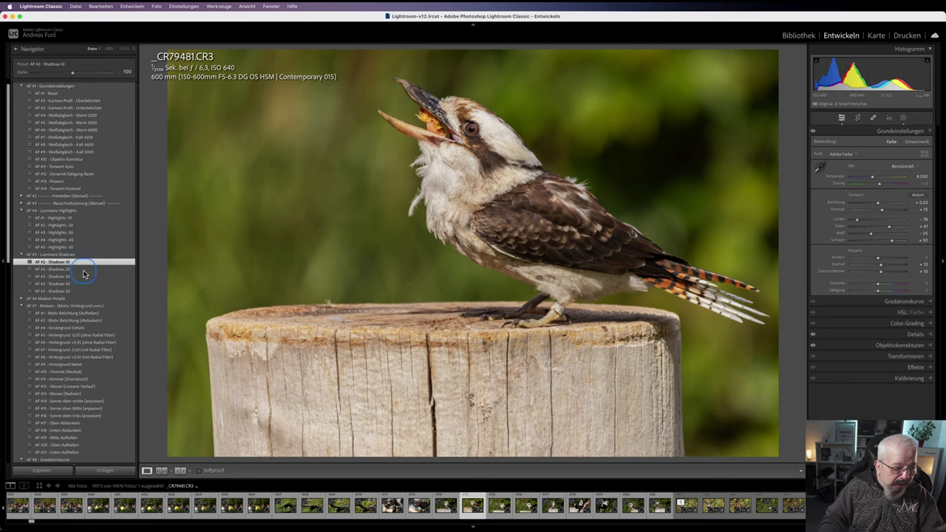
pyautogui.scroll(-5, 135, 310)
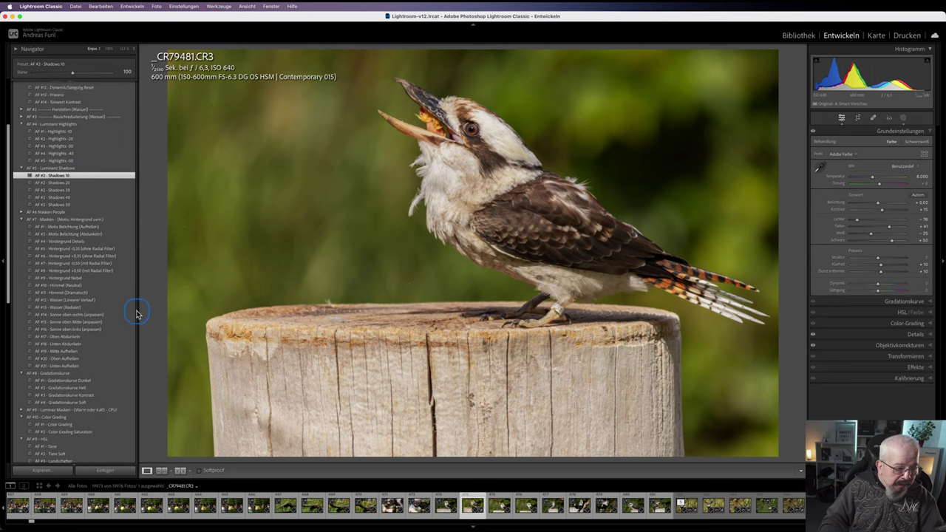
# - Brighten the bird, darken background by 0.35 plus top and bottom edges, and apply Gradationskurve Soft
pyautogui.click(92, 217)
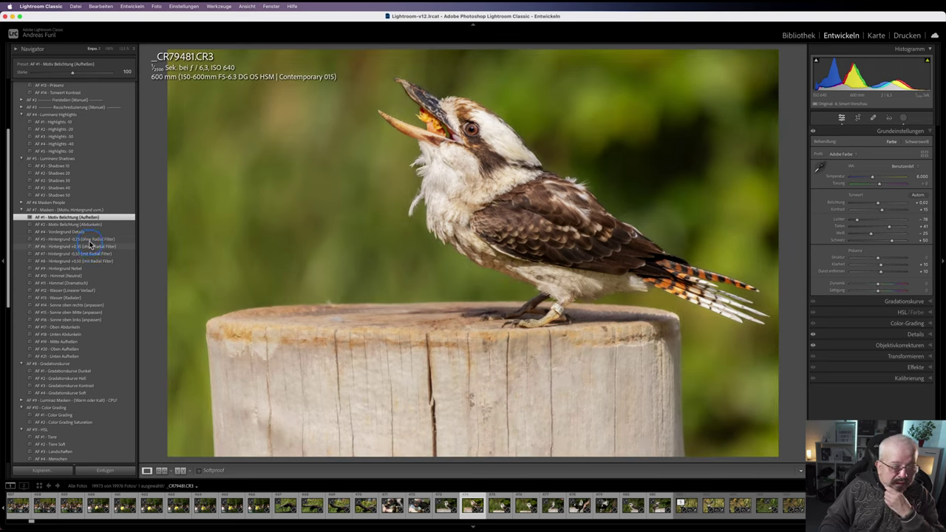
pyautogui.click(90, 246)
pyautogui.click(90, 241)
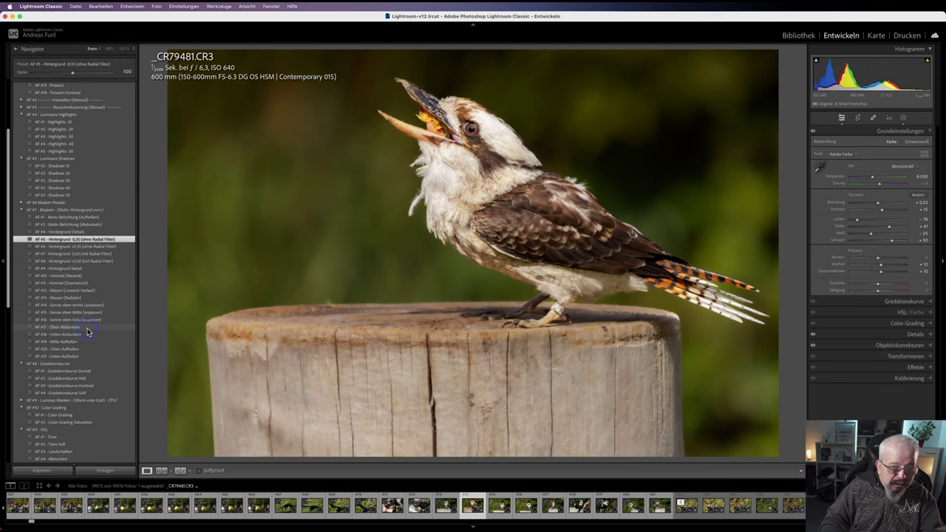
pyautogui.click(86, 328)
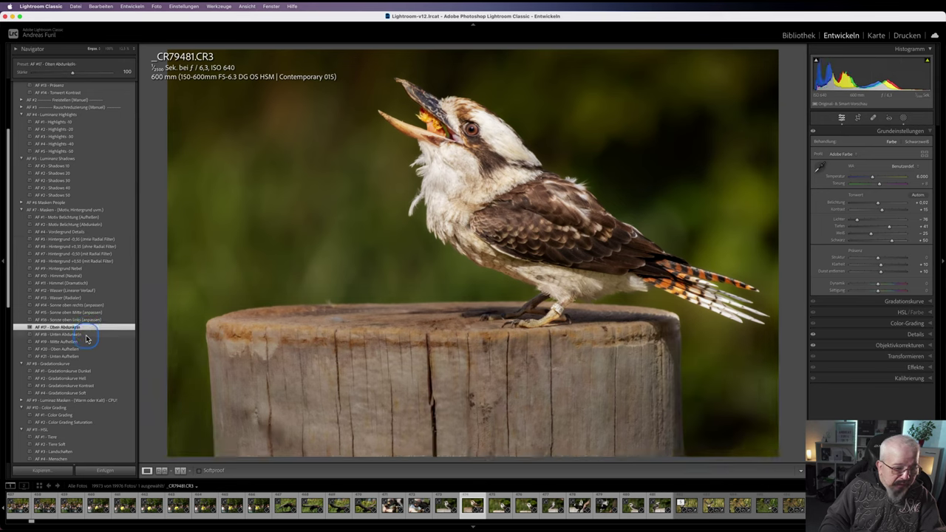
pyautogui.click(87, 336)
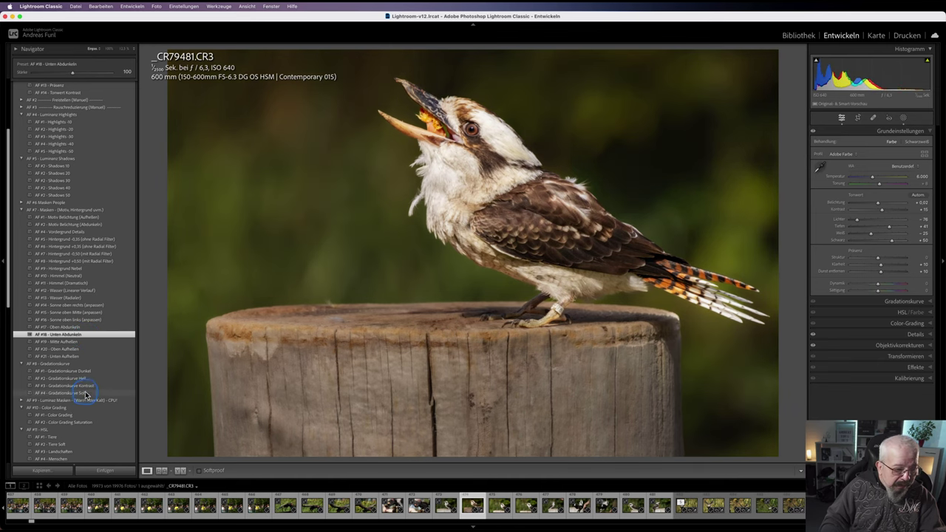
pyautogui.click(85, 393)
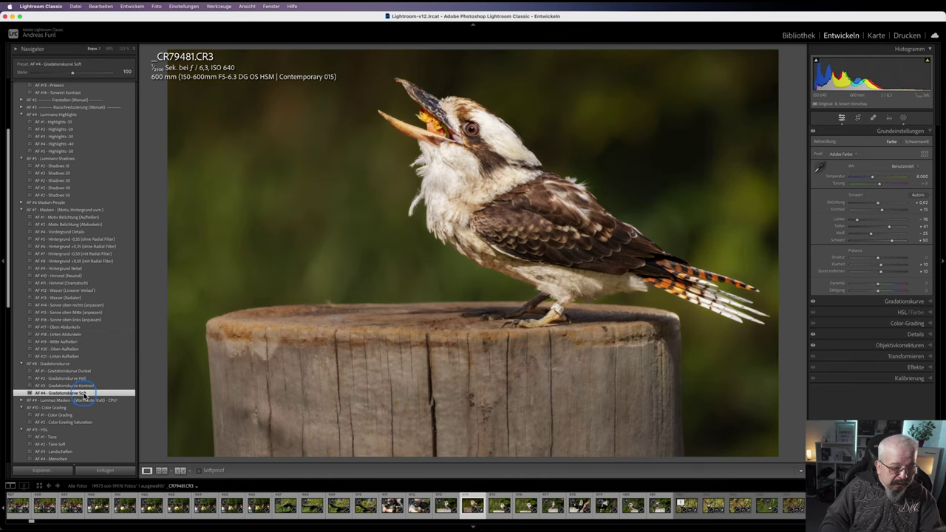
# - Apply colour-grading saturation, the soft animal look, and +0.25 exposure with +5 contrast
pyautogui.scroll(-2, 83, 395)
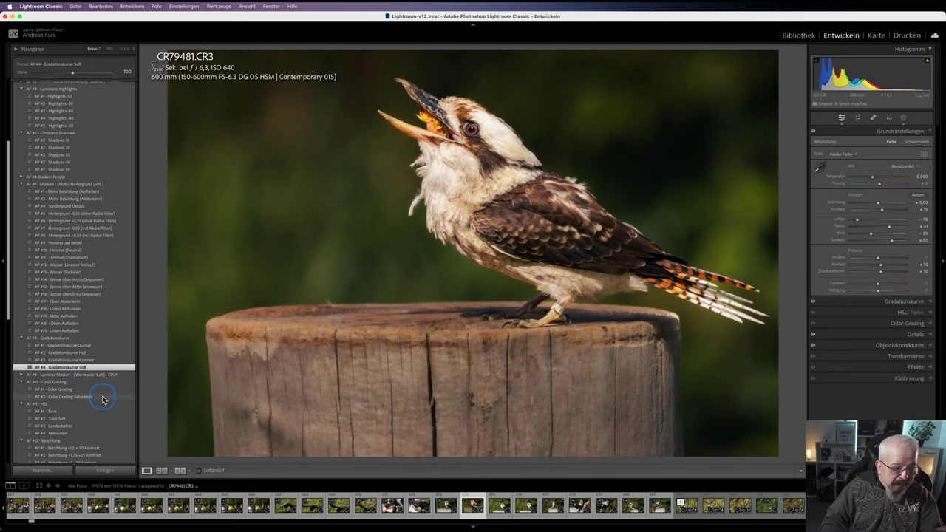
pyautogui.click(103, 396)
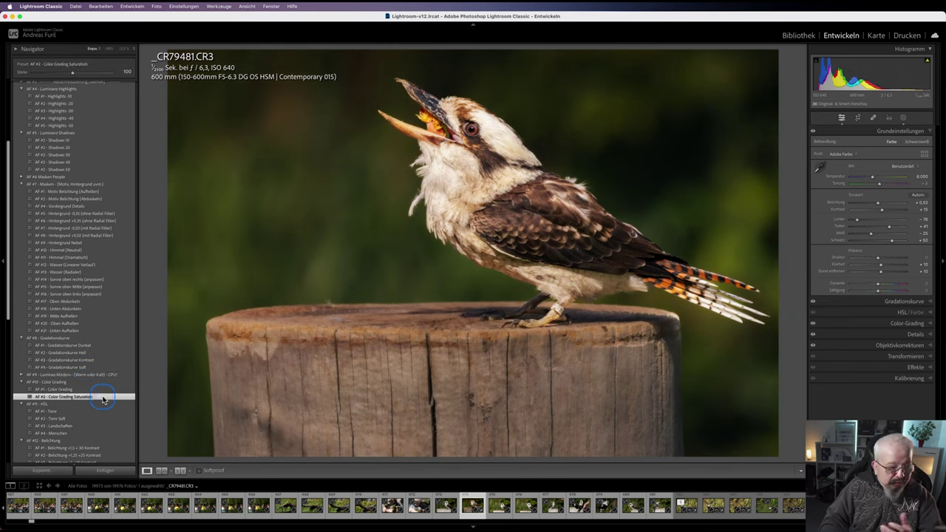
pyautogui.scroll(-4, 103, 397)
pyautogui.scroll(-1, 104, 398)
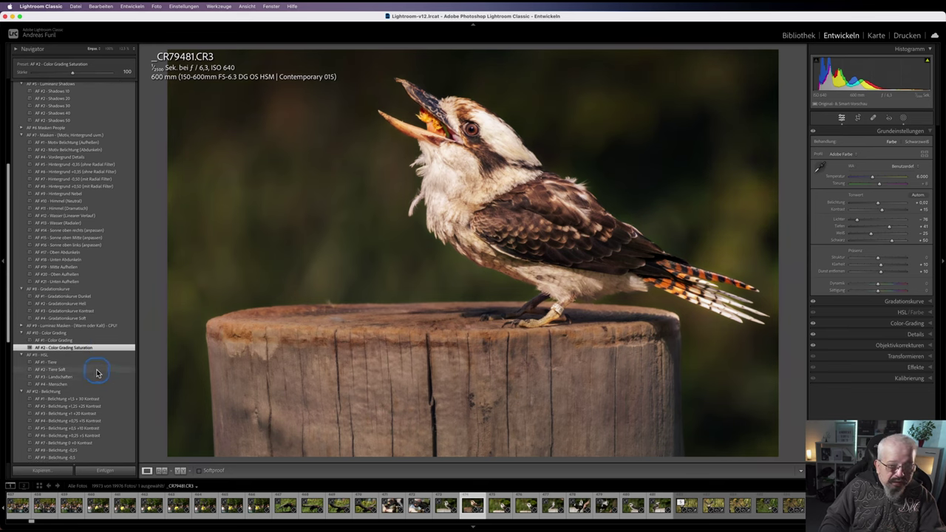
pyautogui.click(96, 369)
pyautogui.scroll(-4, 99, 371)
pyautogui.scroll(-4, 101, 372)
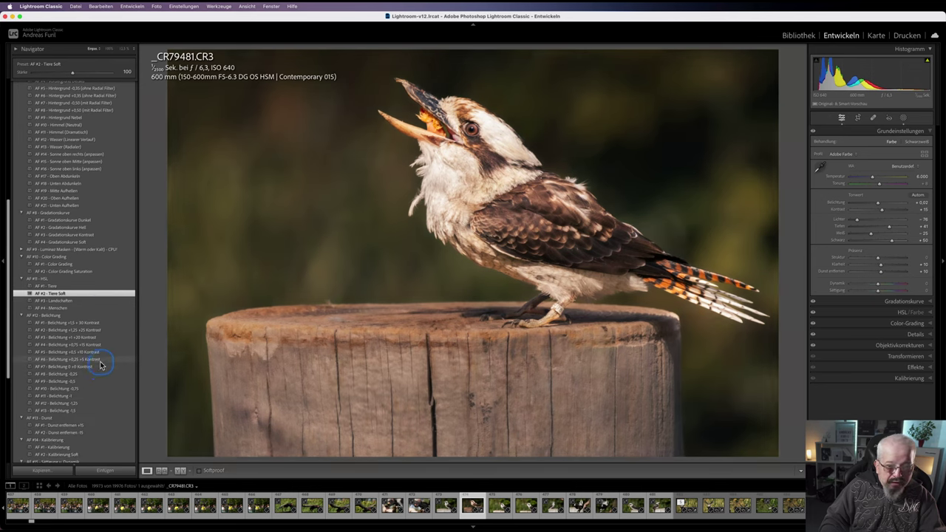
pyautogui.click(102, 365)
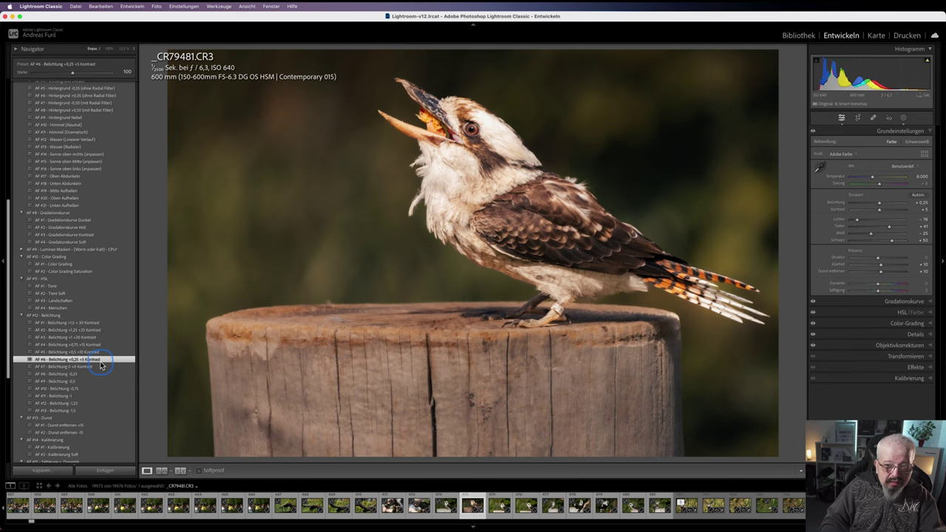
pyautogui.scroll(-2, 102, 365)
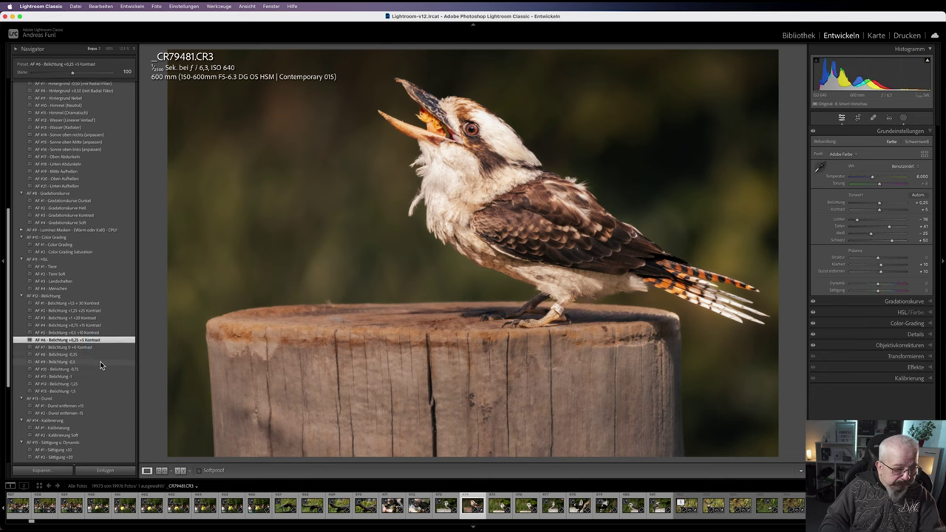
pyautogui.scroll(-2, 97, 369)
# - Apply Dunst entfernen +15 and Kalibrierung Soft, settling on Sättigung -10 instead of -20
pyautogui.click(96, 370)
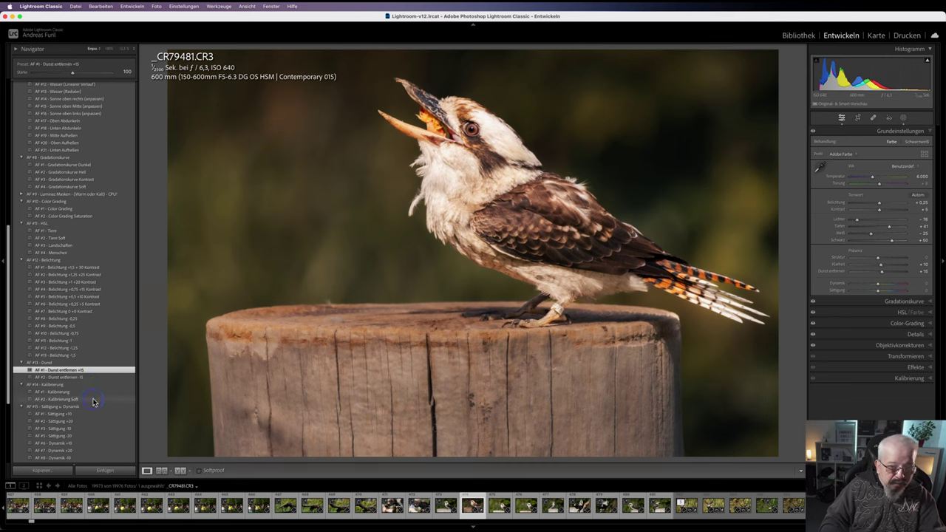
pyautogui.click(93, 398)
pyautogui.scroll(-1, 94, 399)
pyautogui.scroll(-2, 96, 395)
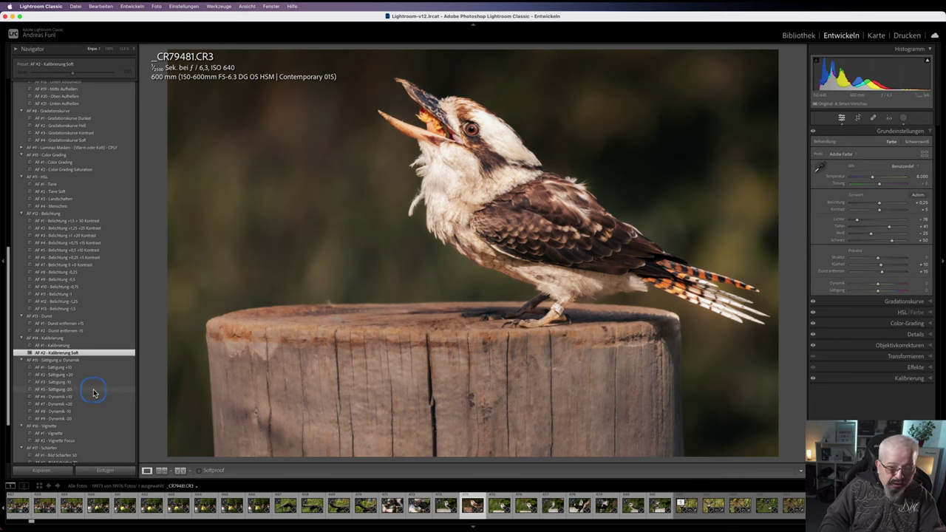
pyautogui.click(94, 390)
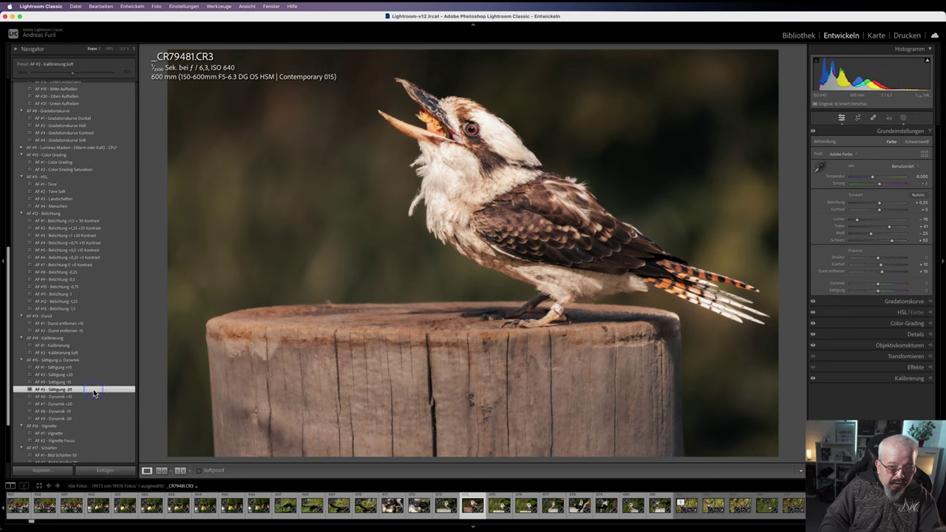
pyautogui.scroll(-3, 94, 392)
pyautogui.scroll(-1, 96, 391)
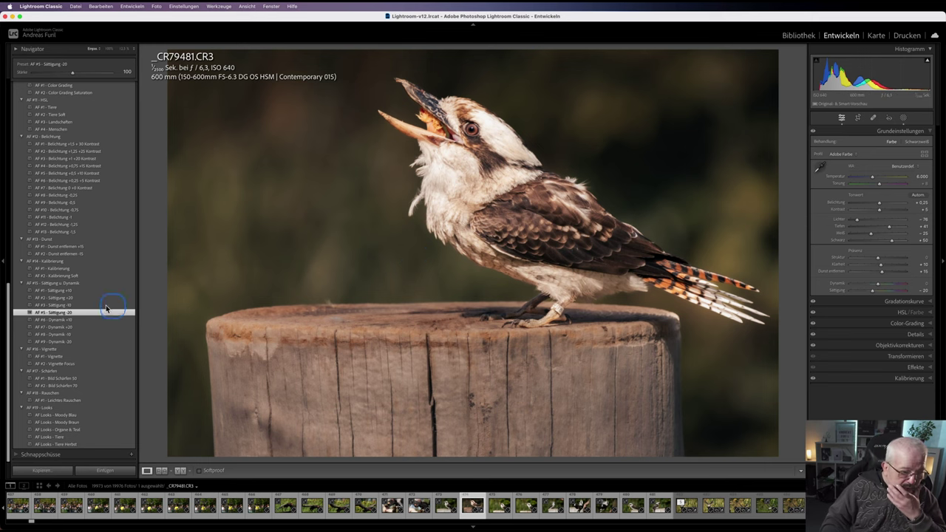
pyautogui.click(78, 306)
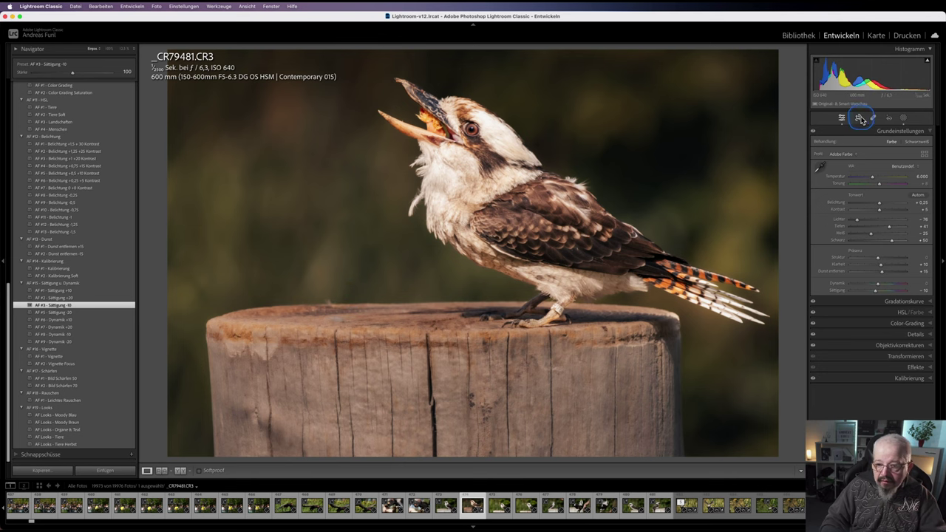
# - Straighten the photo by about 1.02° with the crop tool and send it to Radiant Photo
pyautogui.click(857, 119)
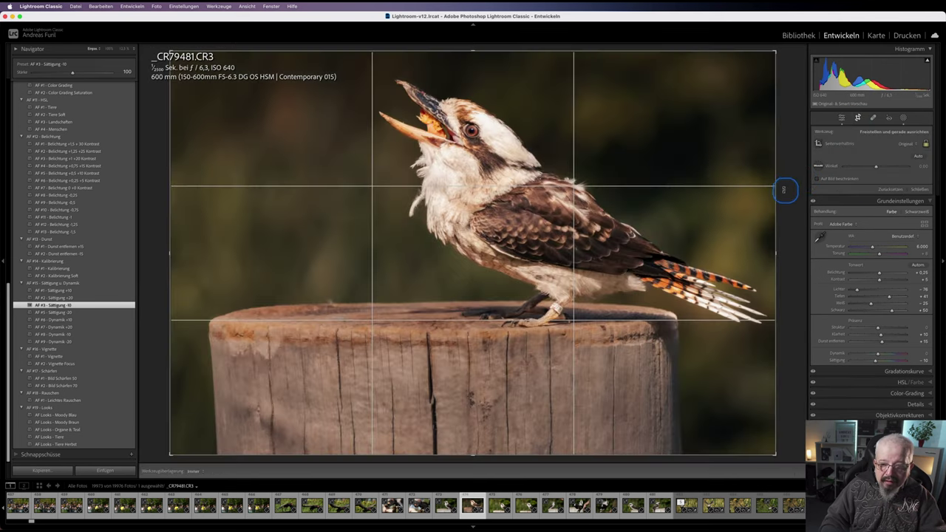
pyautogui.moveTo(784, 190); pyautogui.dragTo(786, 191)
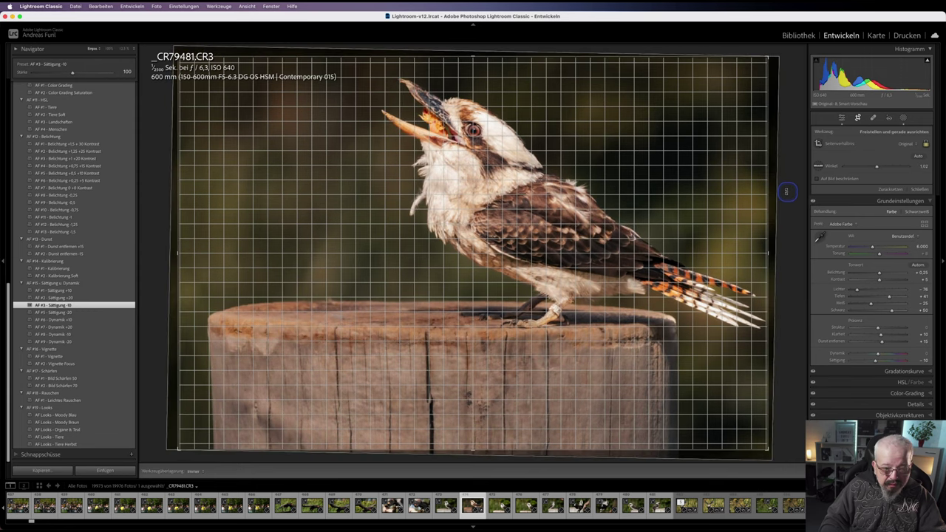
pyautogui.moveTo(786, 192); pyautogui.dragTo(783, 192)
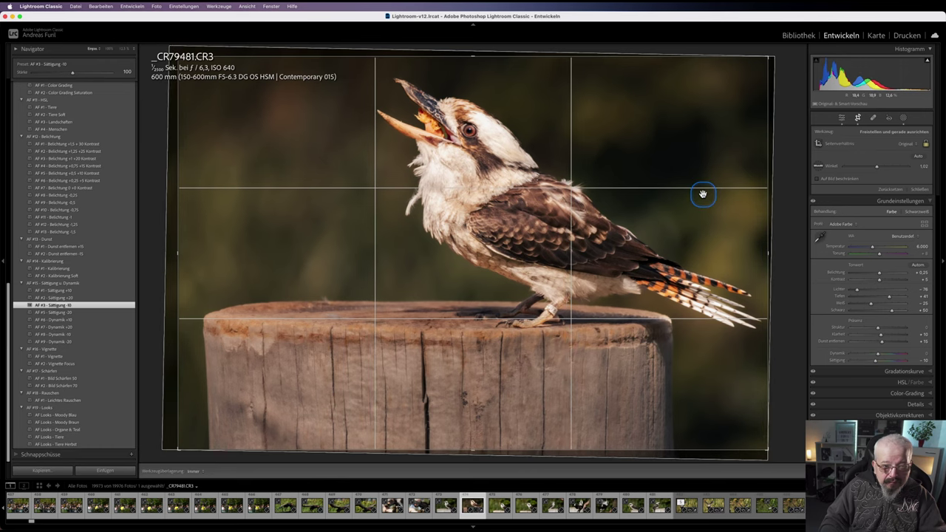
pyautogui.press('Return')
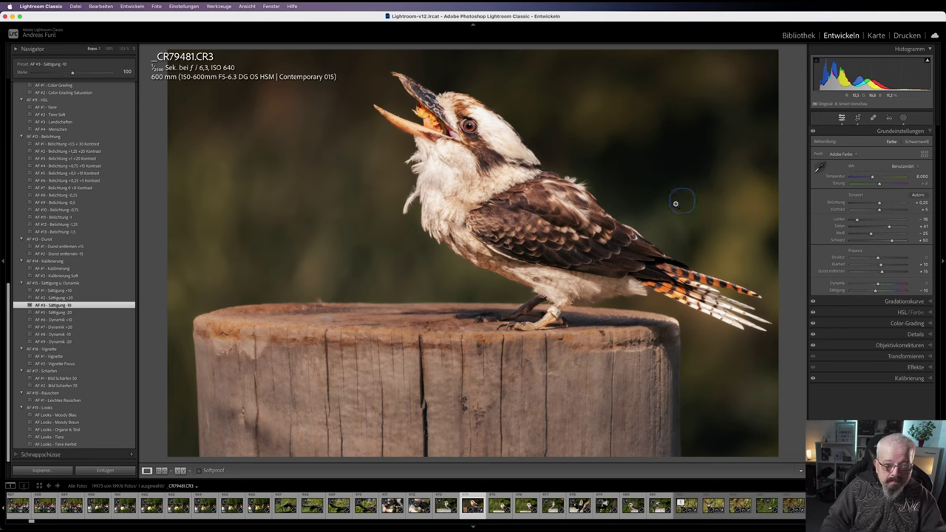
pyautogui.rightClick(409, 270)
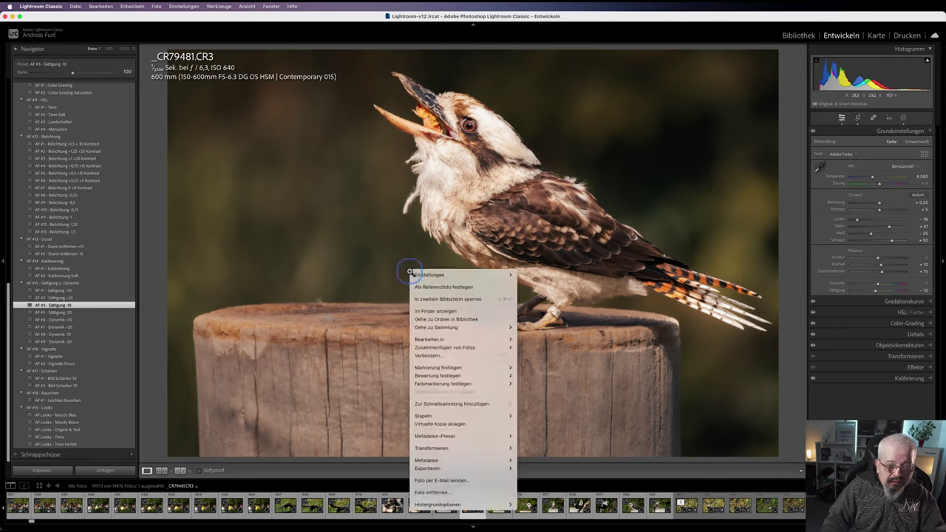
pyautogui.moveTo(430, 339)
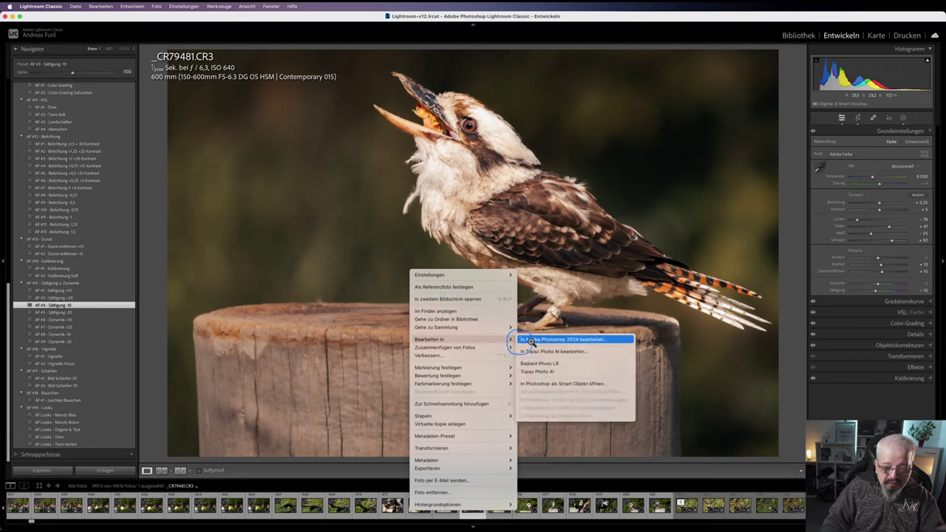
pyautogui.click(554, 363)
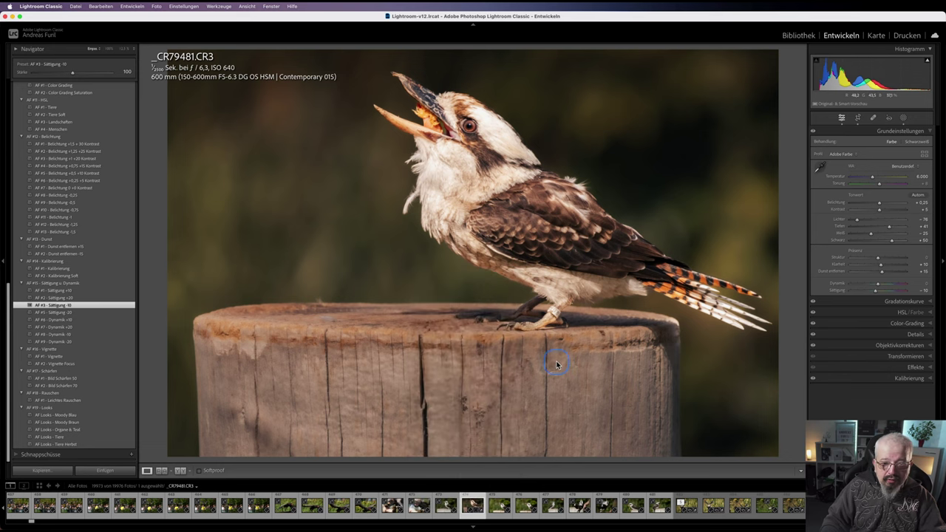
# - Edit a copy in Radiant Photo and compare the enhanced version with the original
pyautogui.click(654, 197)
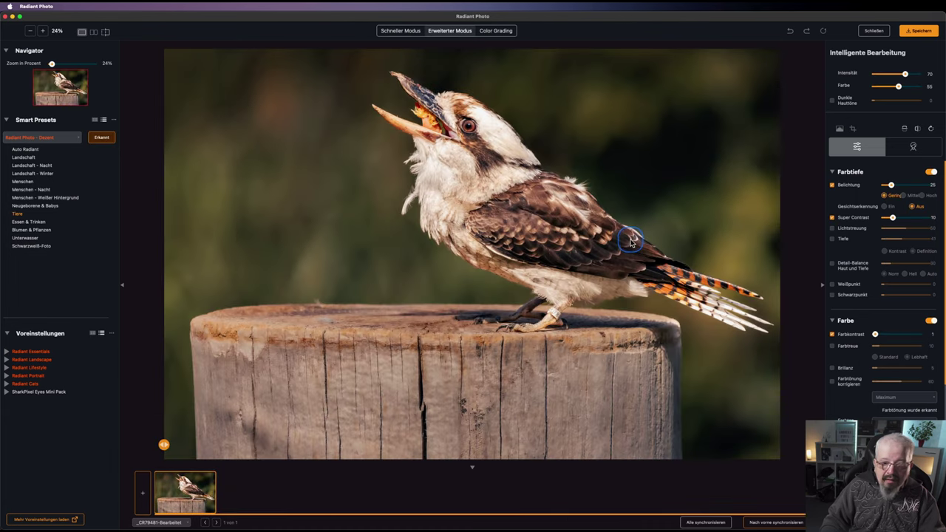
pyautogui.click(629, 243)
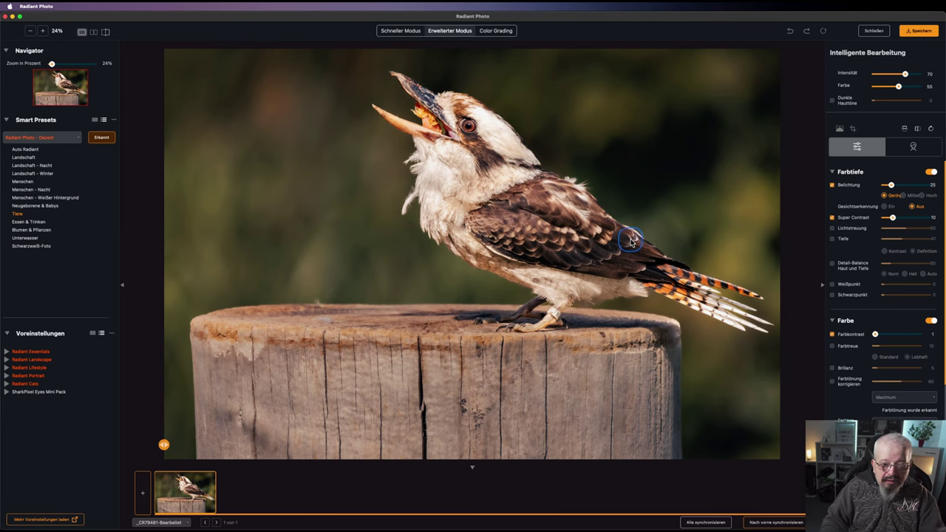
pyautogui.click(629, 244)
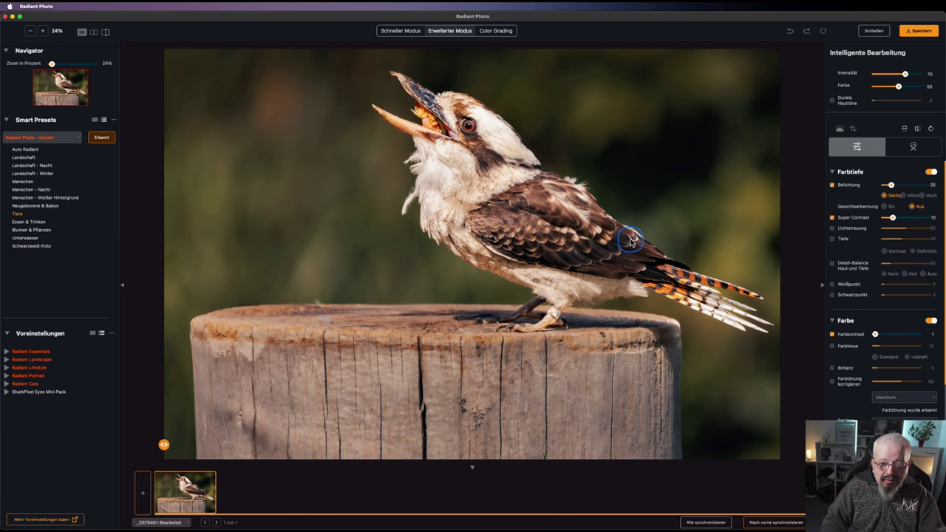
pyautogui.click(629, 244)
pyautogui.click(629, 244)
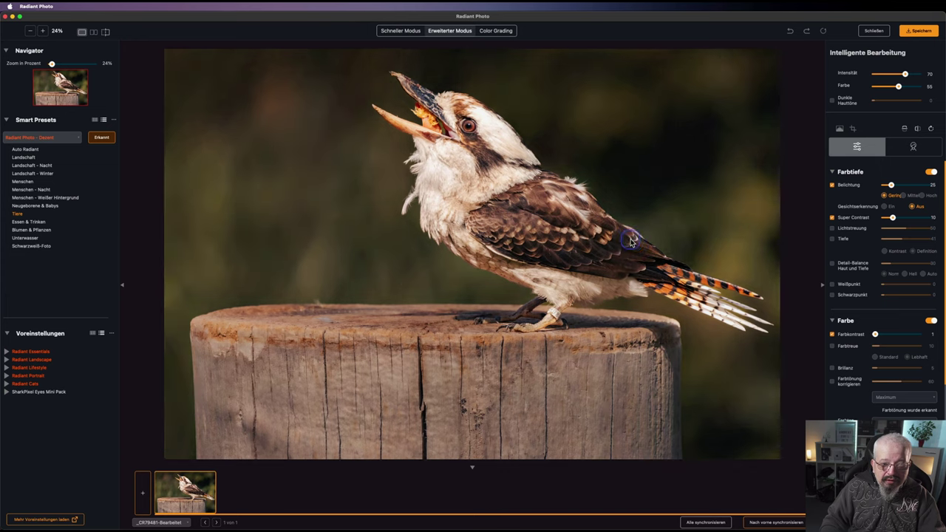
# - Enable the Tiefe depth enhancement and save the result back as _CR79481-Bearbeitet.tif
pyautogui.click(509, 153)
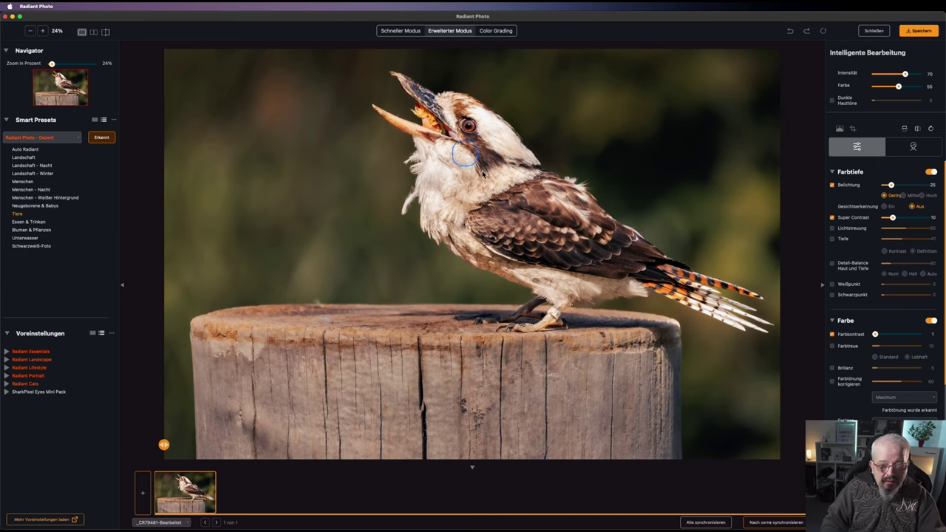
pyautogui.click(513, 198)
pyautogui.click(513, 198)
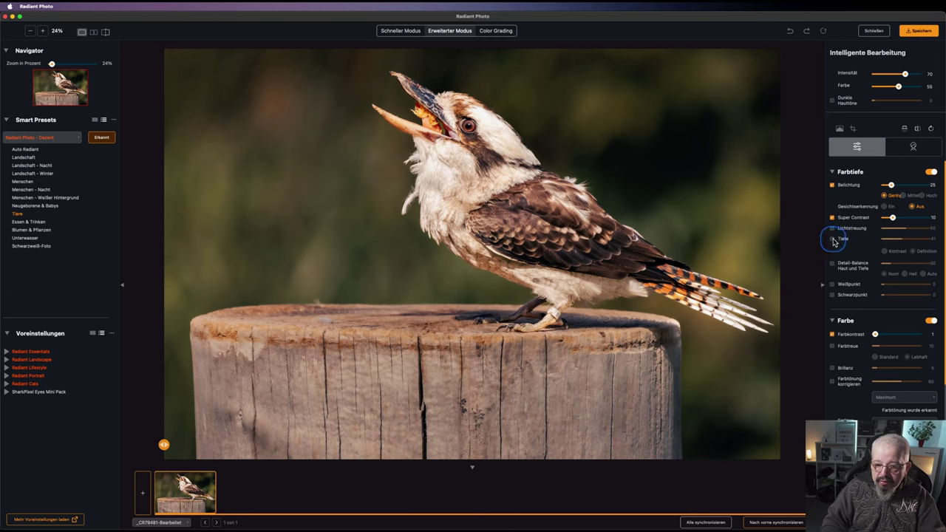
pyautogui.click(831, 238)
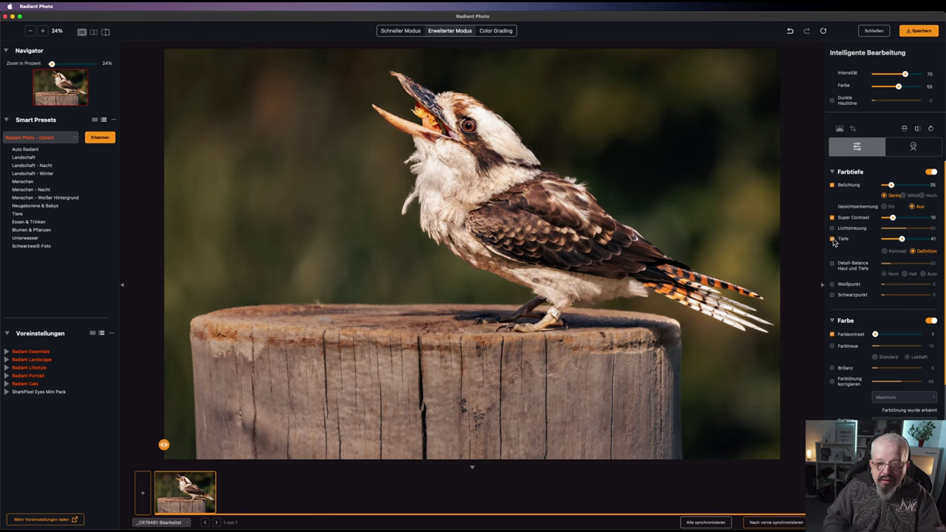
pyautogui.click(920, 30)
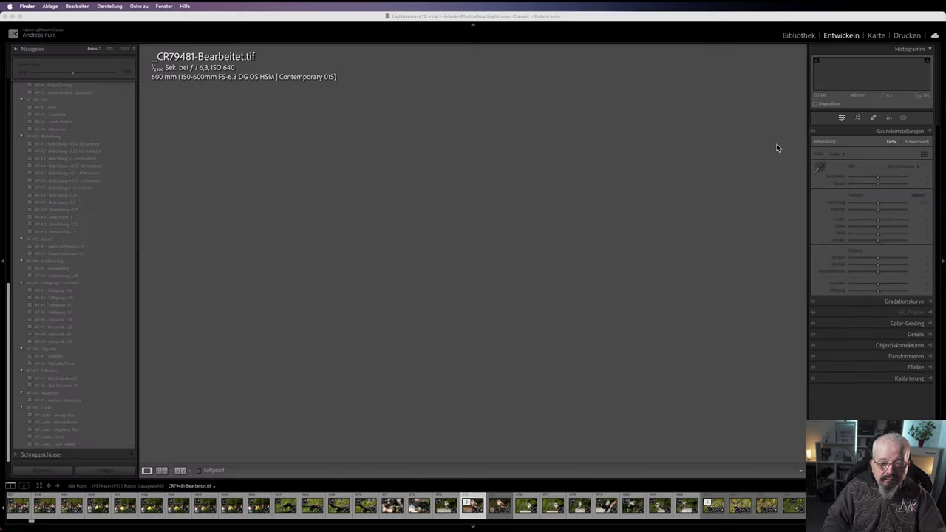
# - Open a copy of the edited TIF with Lightroom adjustments in Topaz Photo AI
pyautogui.click(623, 214)
pyautogui.click(608, 210)
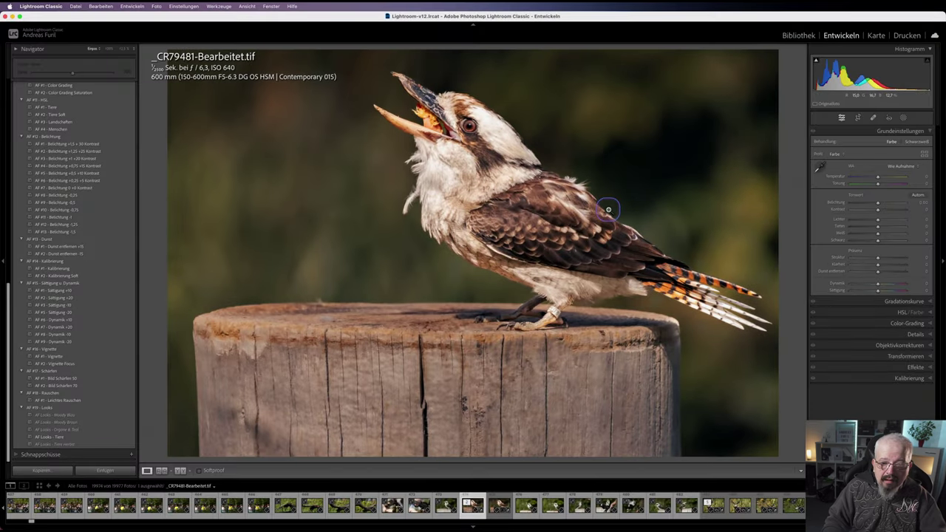
pyautogui.rightClick(608, 209)
pyautogui.moveTo(628, 277)
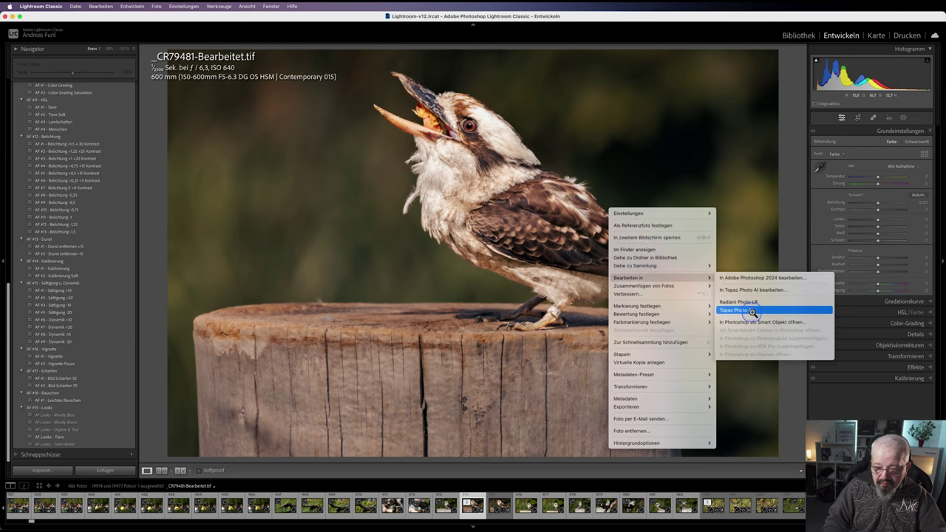
pyautogui.click(745, 310)
pyautogui.click(634, 205)
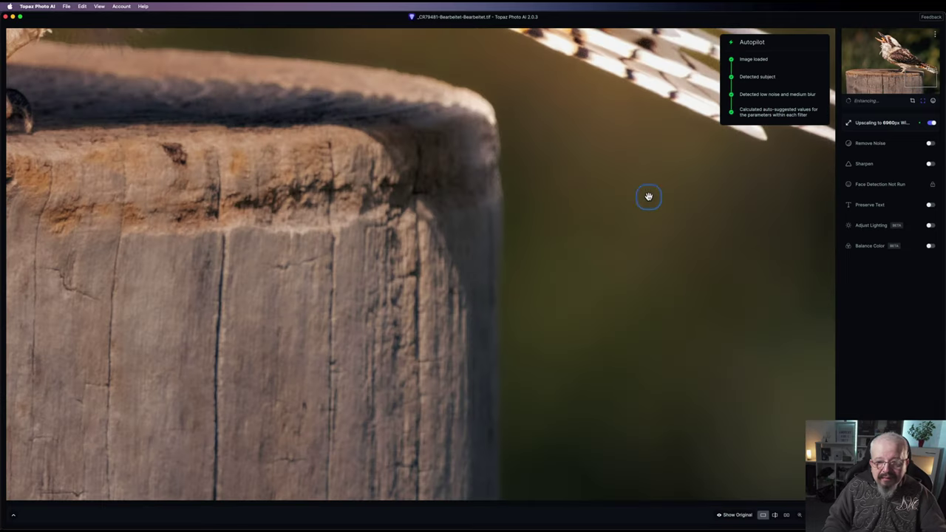
# - Enable subject sharpening and noise removal with upscaling, then save the image to the processing queue
pyautogui.click(888, 43)
pyautogui.moveTo(888, 43); pyautogui.dragTo(885, 40)
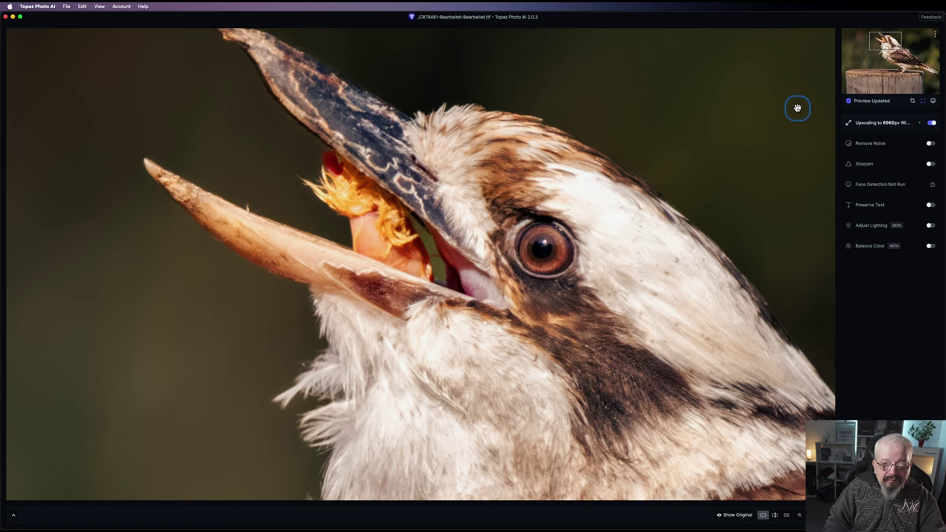
pyautogui.click(918, 164)
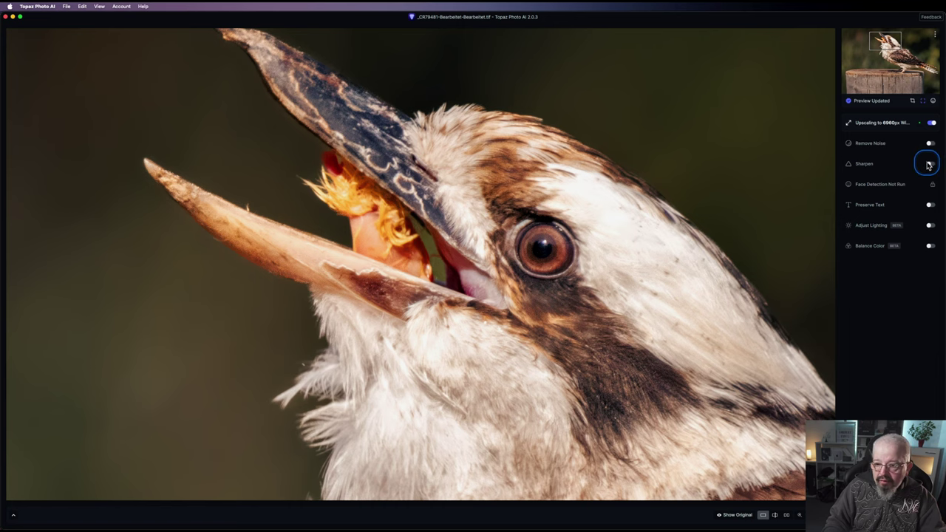
pyautogui.click(832, 164)
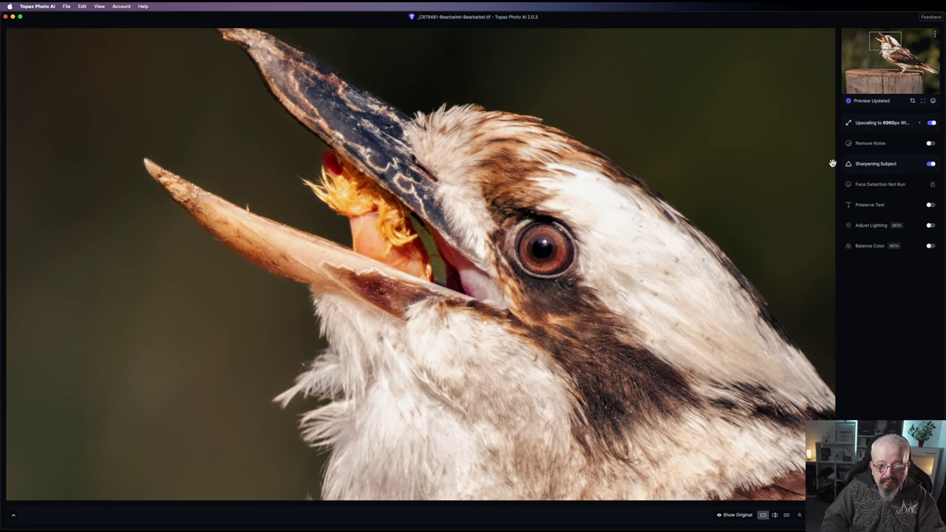
pyautogui.click(929, 144)
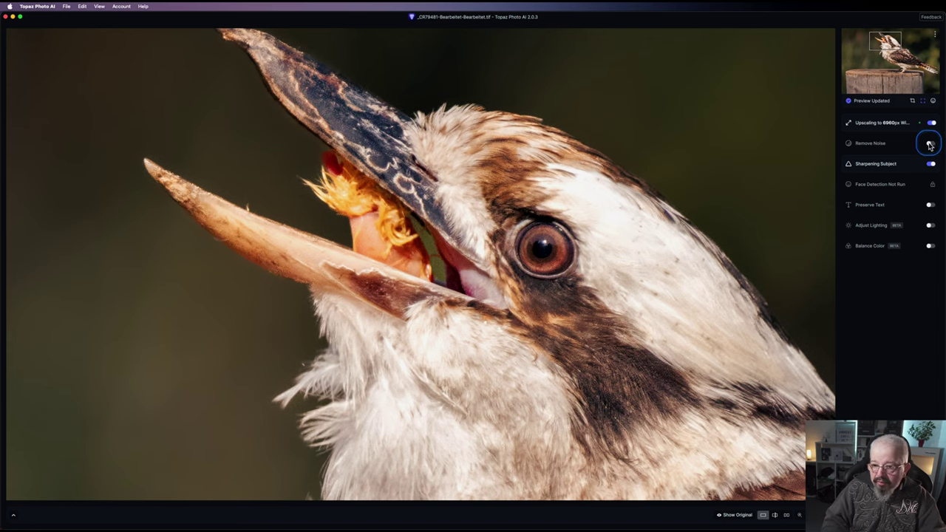
pyautogui.click(862, 161)
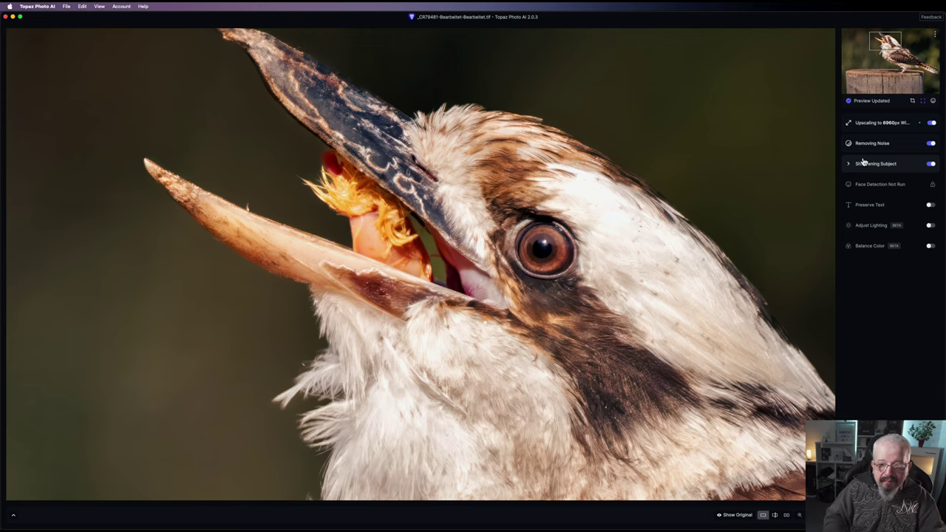
pyautogui.click(905, 515)
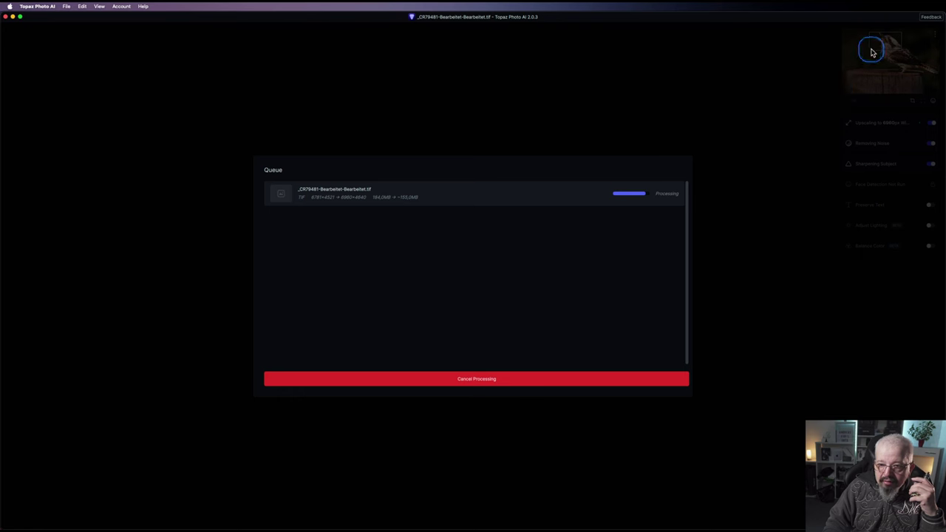
# - Let the Topaz queue finish so the processed TIF returns to Lightroom Classic
pyautogui.click(716, 146)
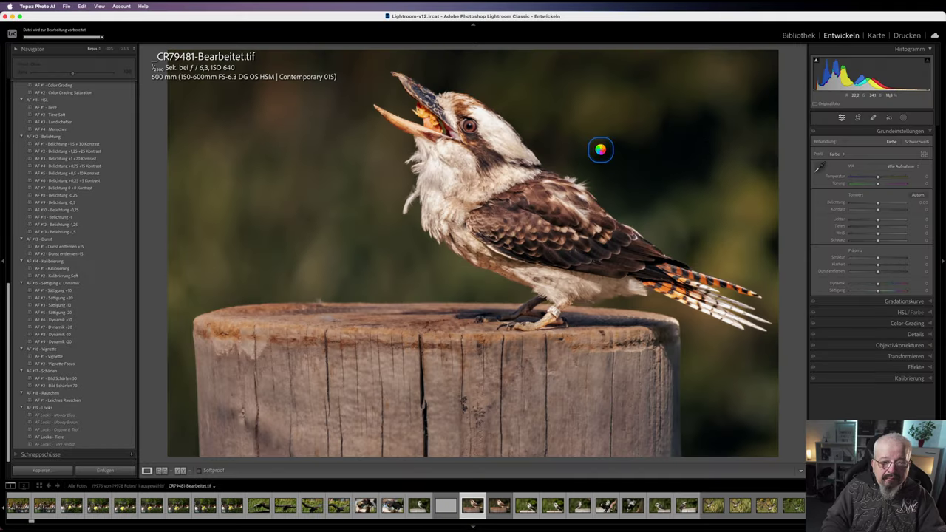
# - Inspect the bird's beak and head at 1:1, then return to the fit view
pyautogui.click(448, 122)
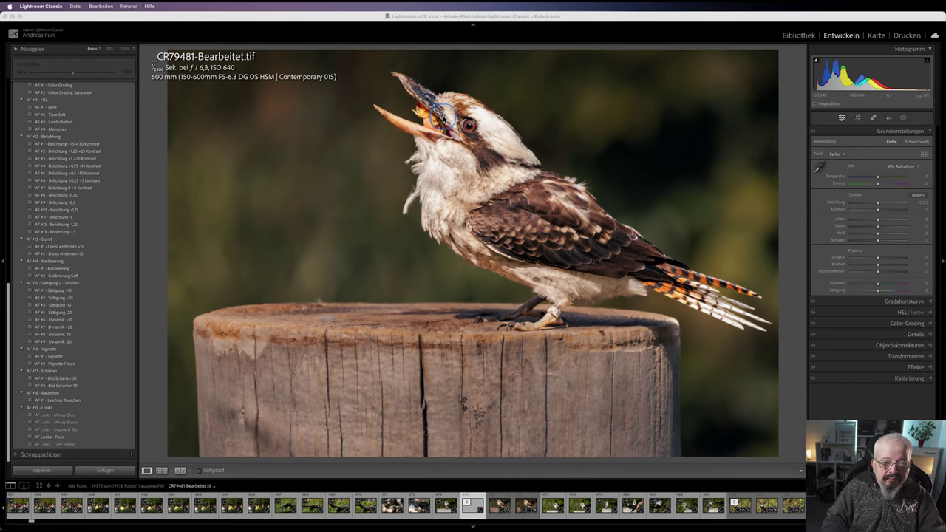
pyautogui.click(442, 122)
pyautogui.moveTo(442, 121); pyautogui.dragTo(508, 249)
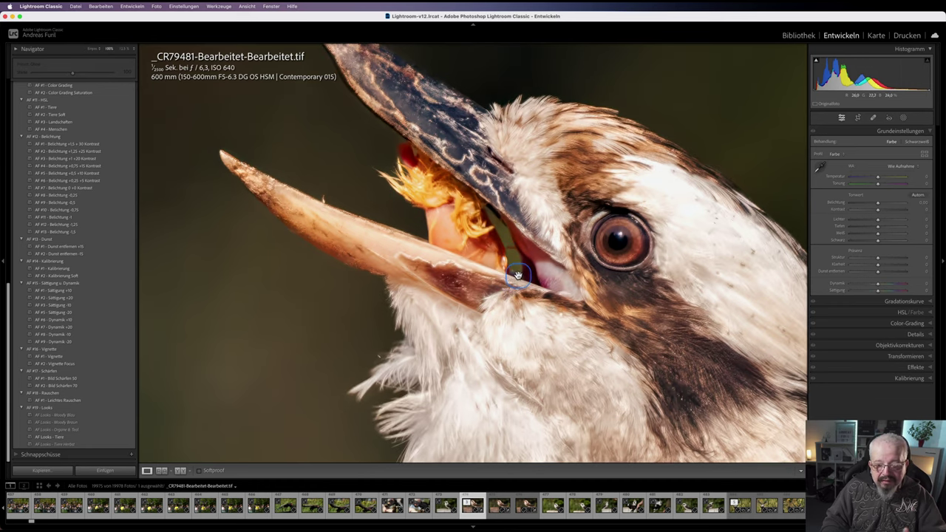
pyautogui.click(516, 275)
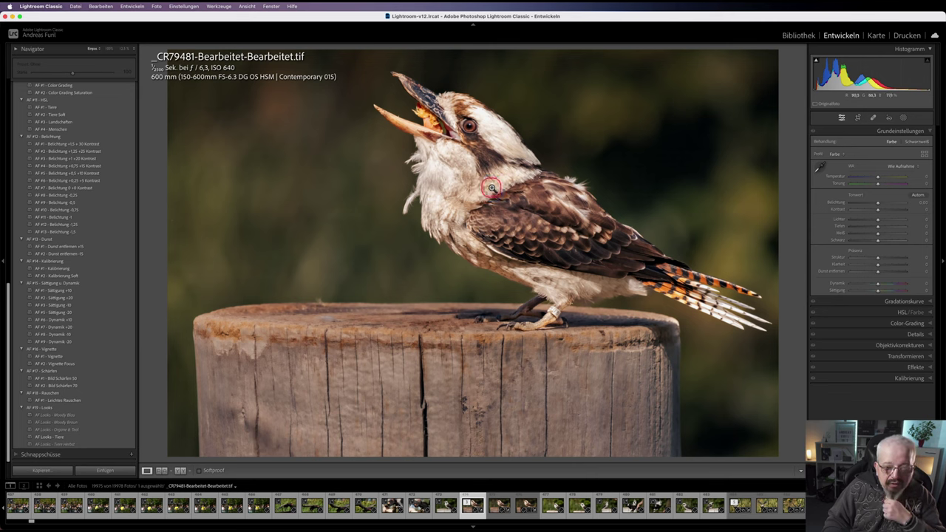
# - Open a copy with Lightroom adjustments in Photoshop 2024
pyautogui.rightClick(491, 188)
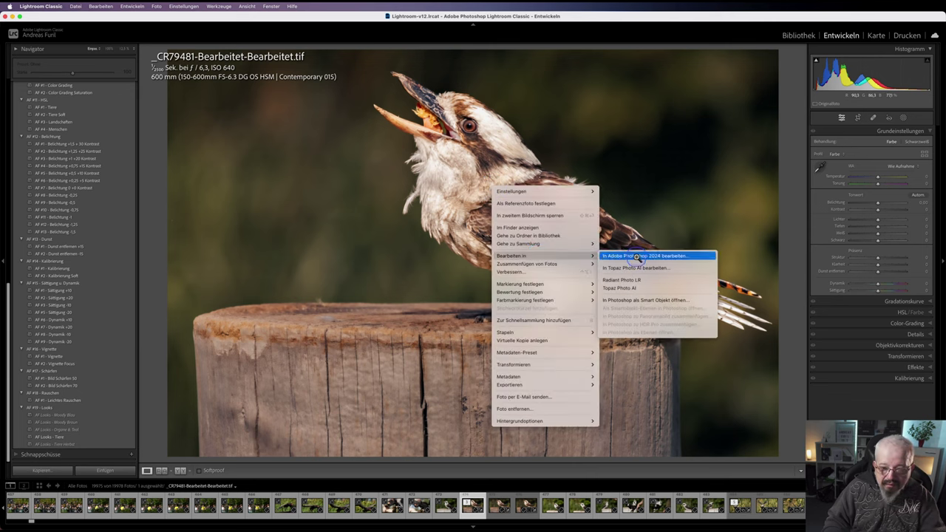
pyautogui.click(635, 256)
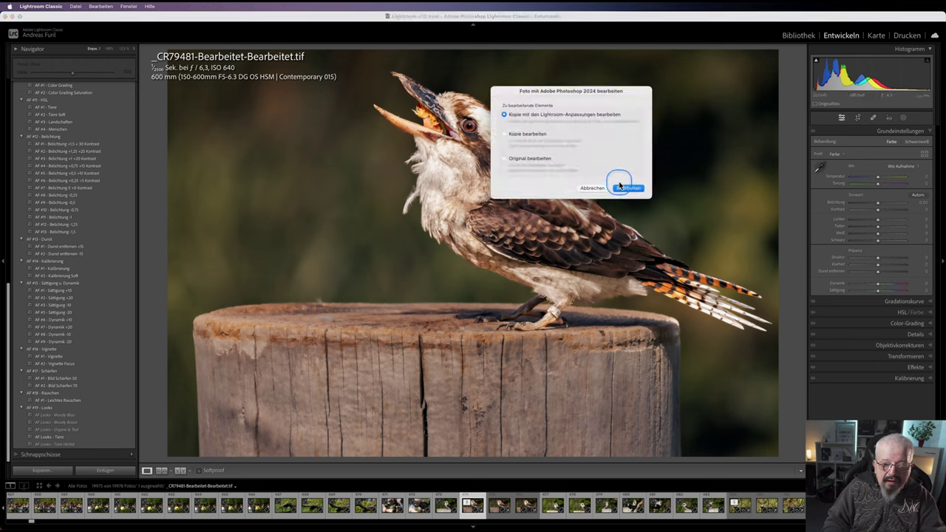
pyautogui.click(625, 188)
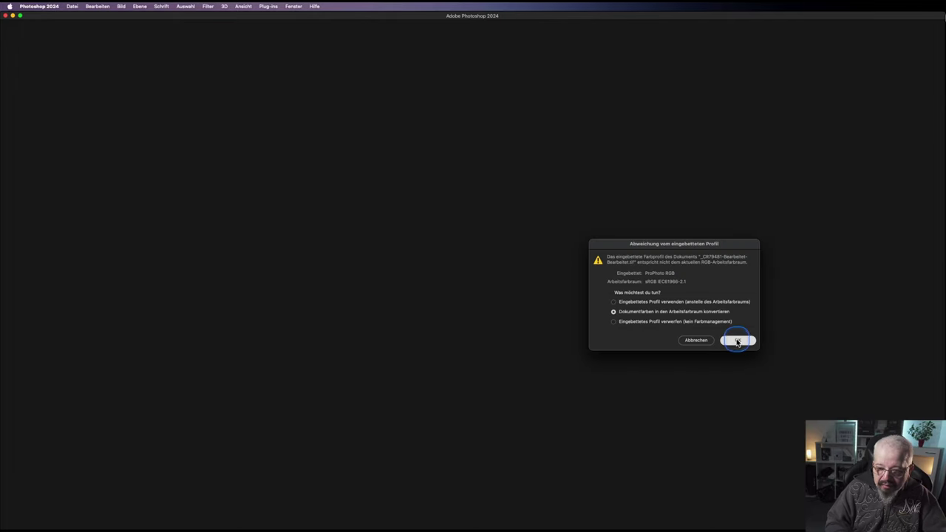
# - Convert to the working space, duplicate the background layer, and view the bird's head at 100%
pyautogui.press('Return')
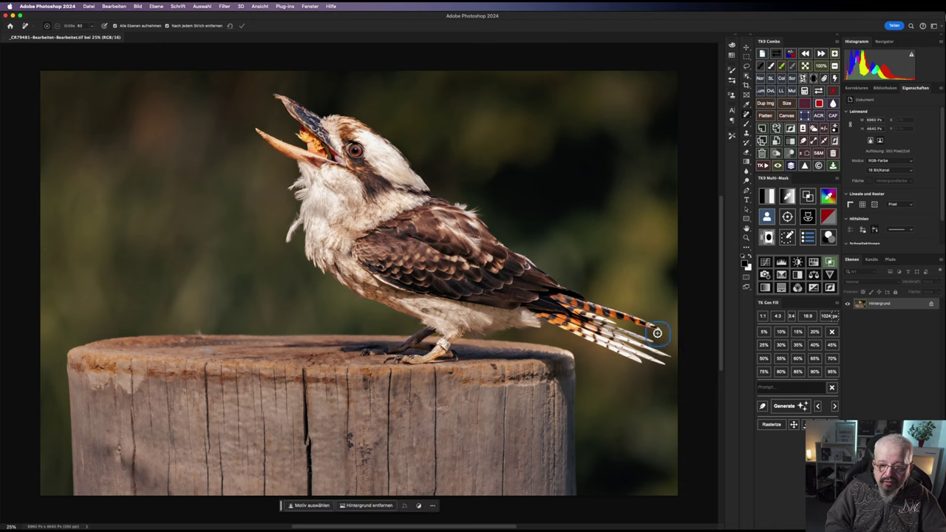
pyautogui.click(761, 140)
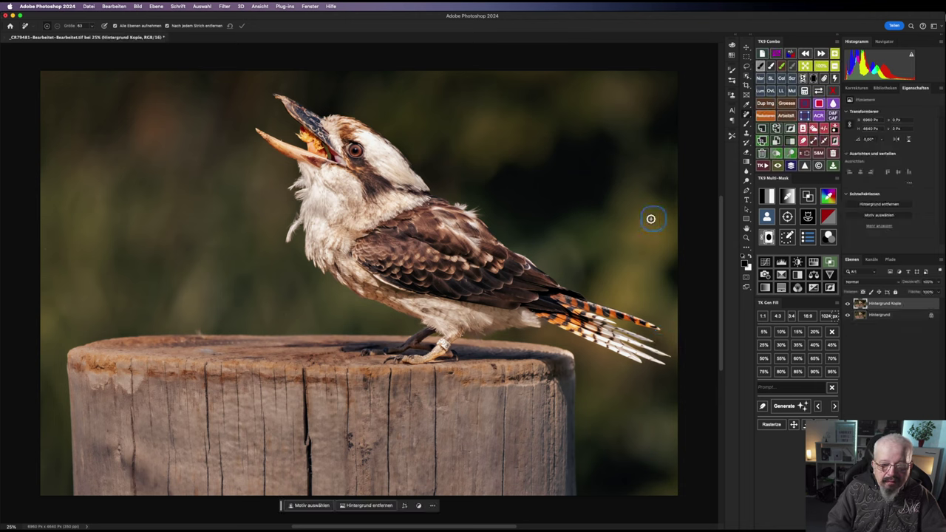
pyautogui.click(822, 67)
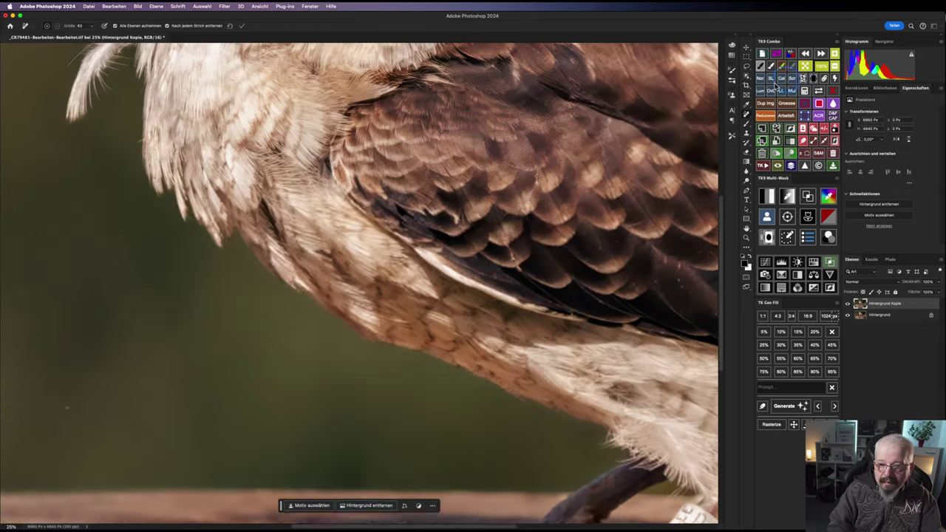
pyautogui.moveTo(397, 115)
pyautogui.mouseDown()
pyautogui.moveTo(578, 342)
pyautogui.moveTo(568, 354)
pyautogui.mouseUp()
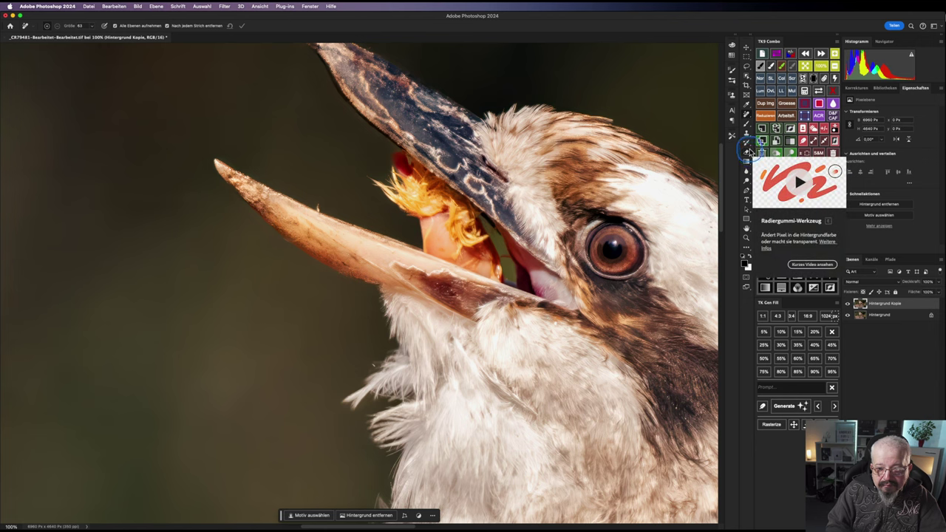
# - Clone-stamp dark background from beside the beak into the green gap, zoomed to 300%
pyautogui.click(746, 136)
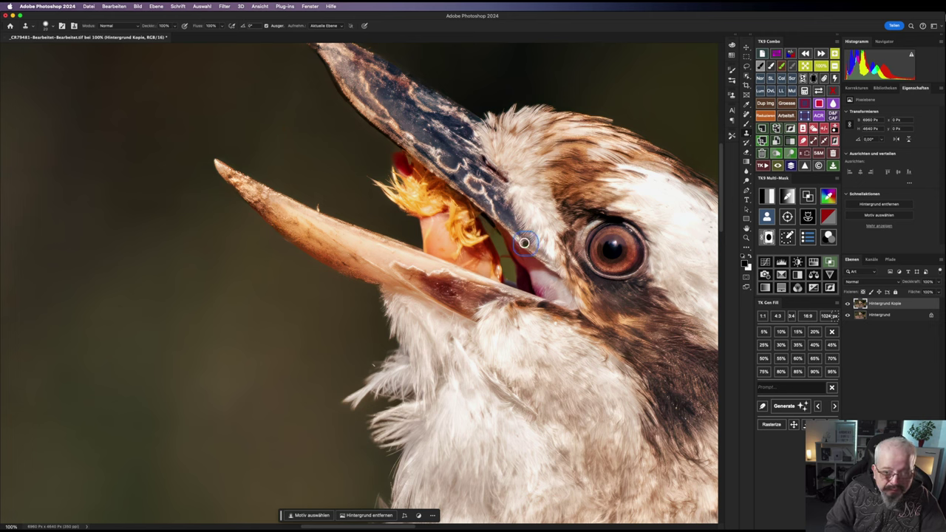
pyautogui.click(485, 224)
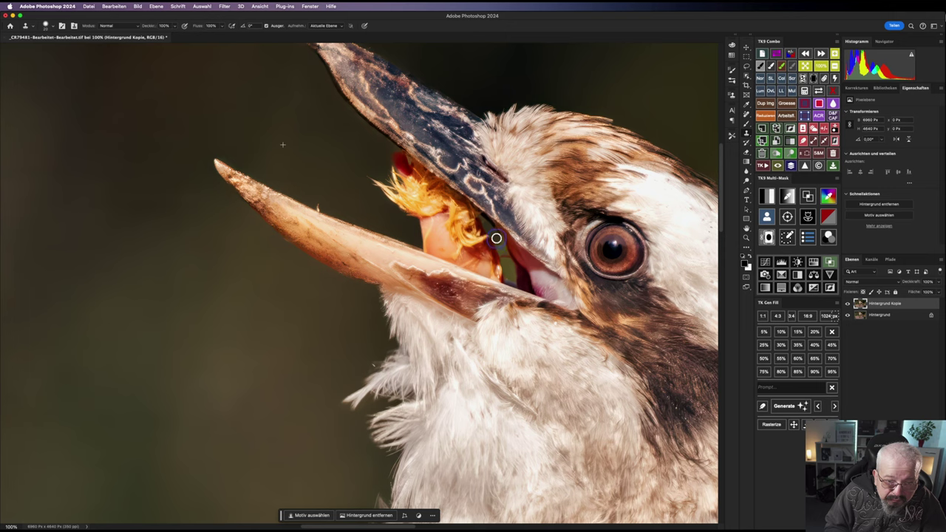
pyautogui.moveTo(501, 245); pyautogui.dragTo(500, 247)
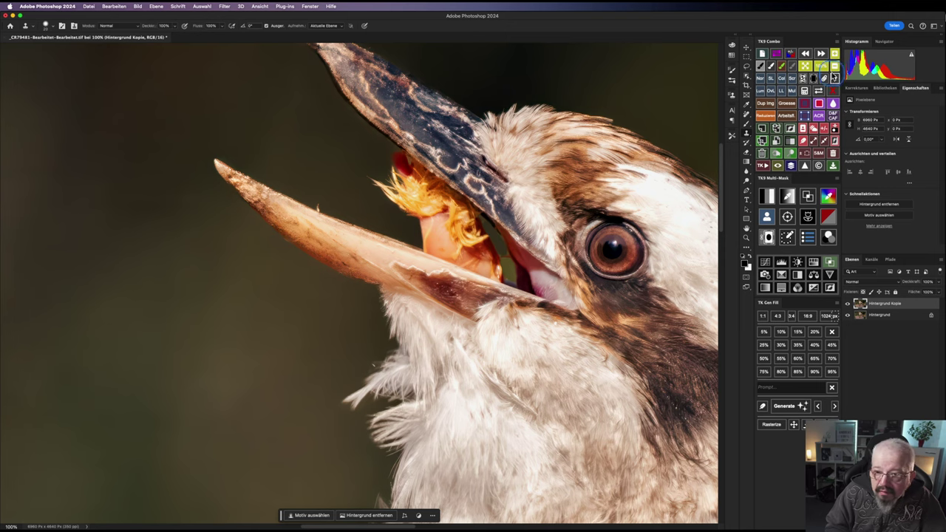
pyautogui.click(835, 54)
pyautogui.click(834, 54)
pyautogui.moveTo(661, 185); pyautogui.dragTo(325, 225)
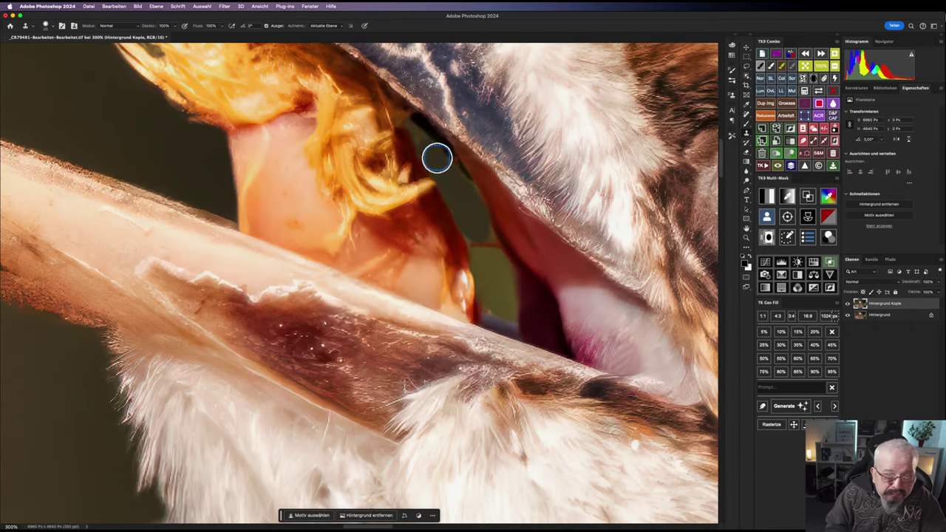
# - Fill the olive gap along the beak edge with cloned dark tones using an 18 px brush, then fit the photo
pyautogui.moveTo(435, 158); pyautogui.dragTo(438, 160)
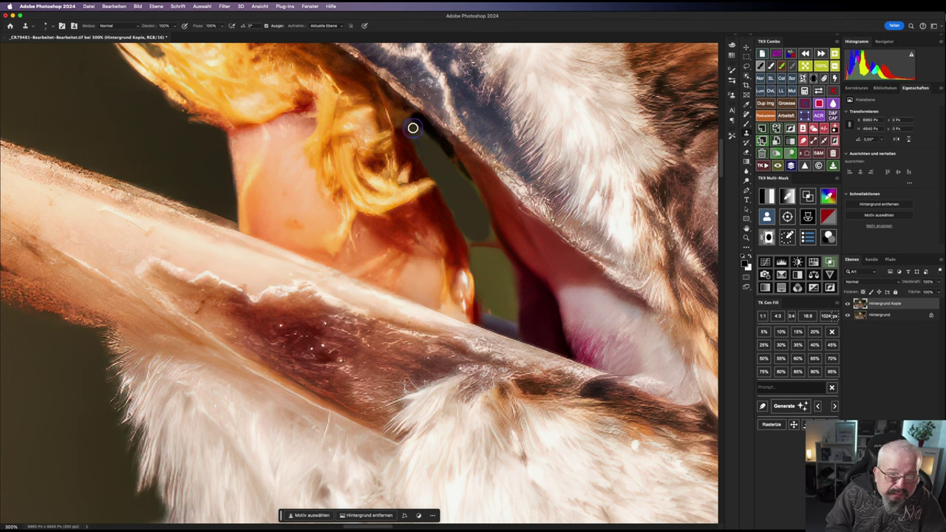
pyautogui.moveTo(409, 126); pyautogui.dragTo(462, 178)
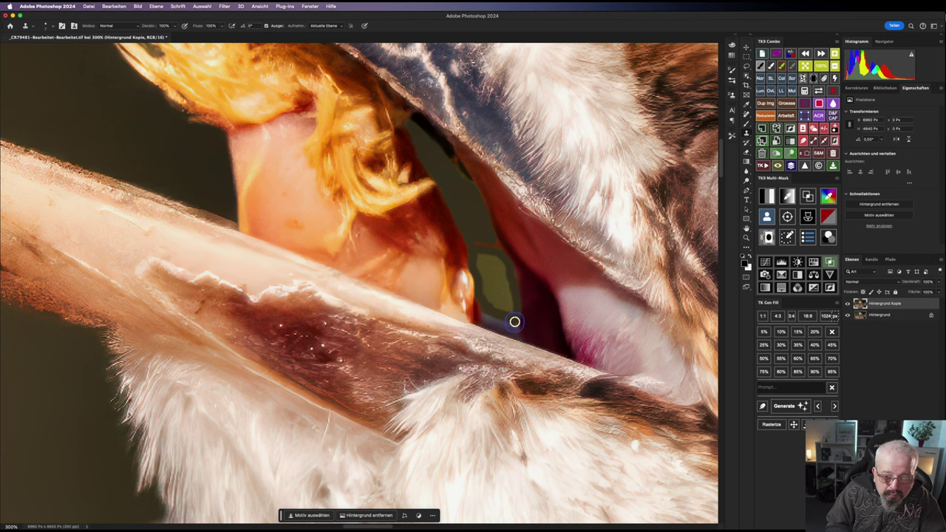
pyautogui.moveTo(511, 308)
pyautogui.mouseDown()
pyautogui.moveTo(501, 264)
pyautogui.moveTo(491, 271)
pyautogui.moveTo(481, 260)
pyautogui.moveTo(493, 291)
pyautogui.mouseUp()
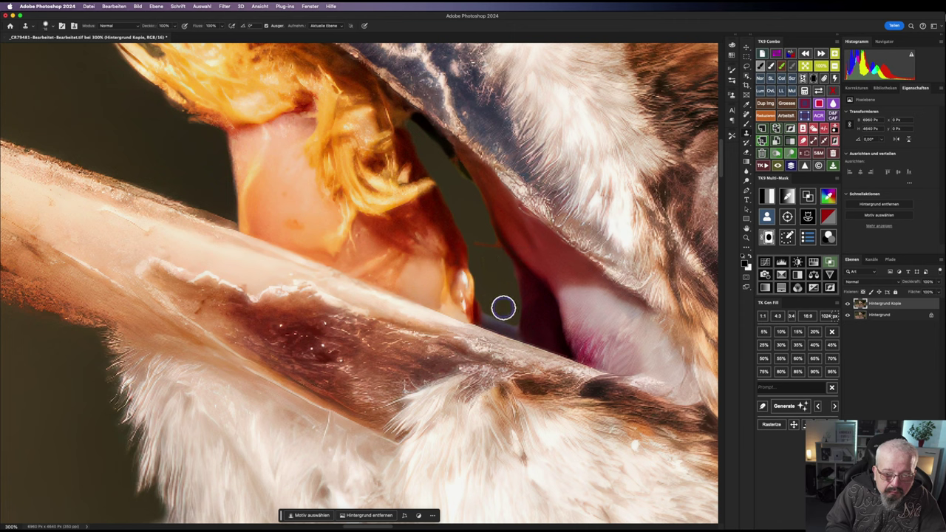
pyautogui.moveTo(500, 290); pyautogui.dragTo(492, 291)
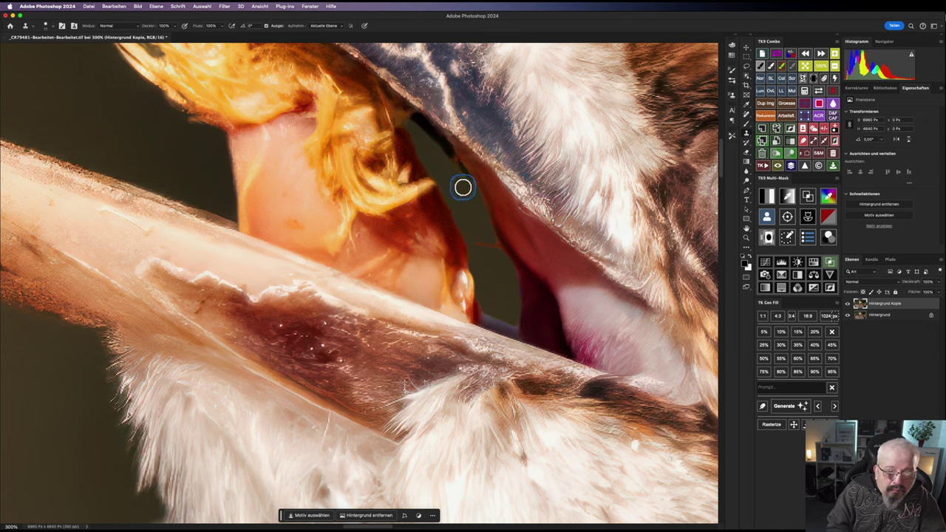
pyautogui.moveTo(458, 185); pyautogui.dragTo(567, 247)
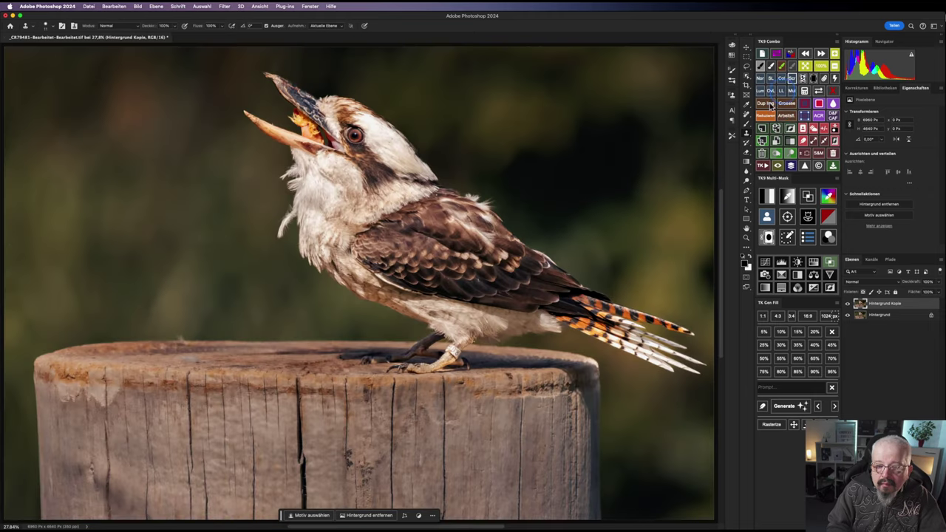
pyautogui.click(805, 65)
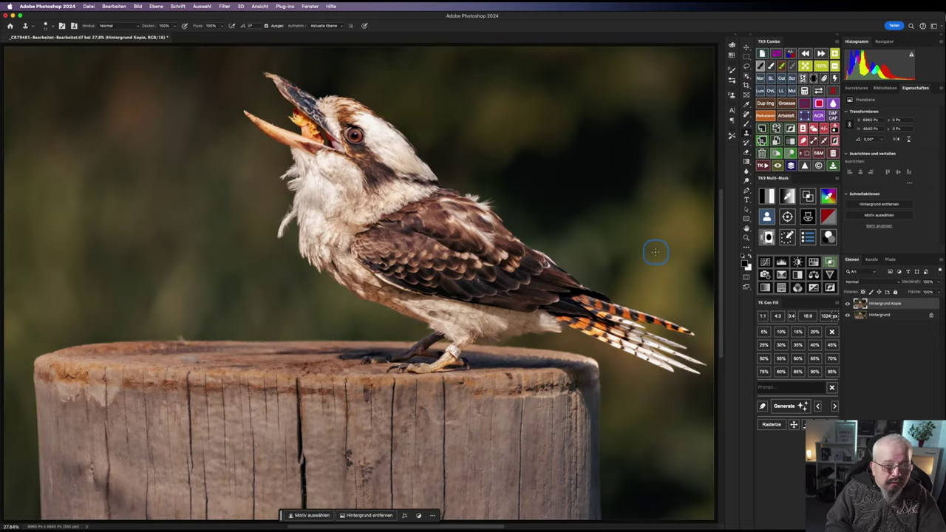
# - Save and close the retouched TIF, then apply the AF #2 - Vignette Focus and AF #1 - Leichtes Rauschen presets
pyautogui.click(6, 15)
pyautogui.click(617, 193)
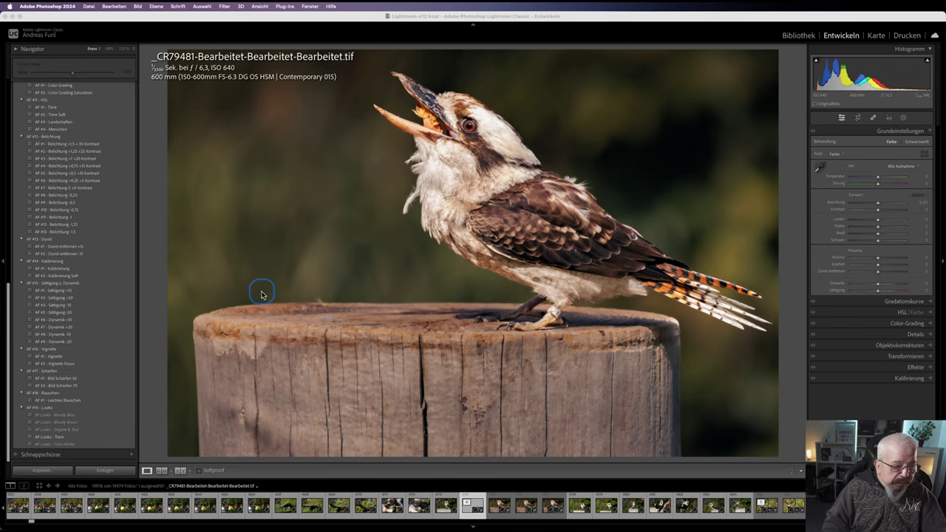
pyautogui.click(71, 364)
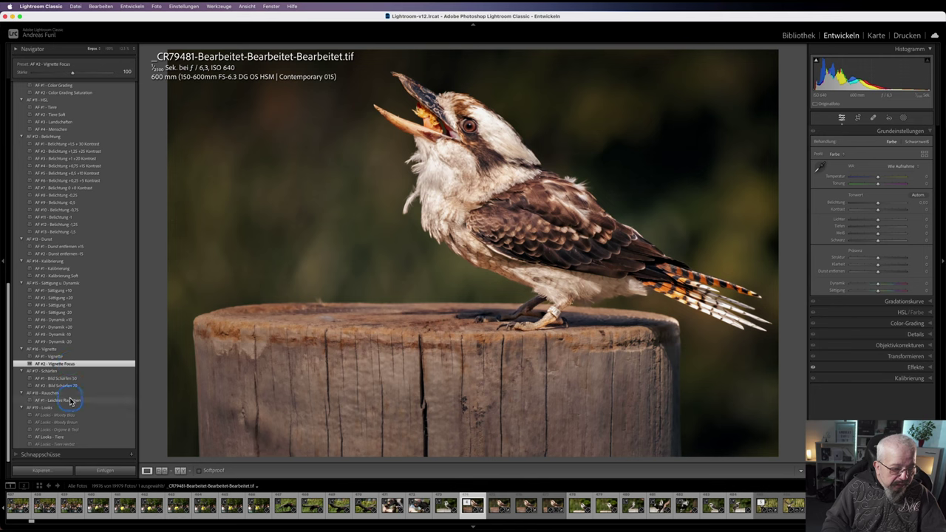
pyautogui.click(71, 400)
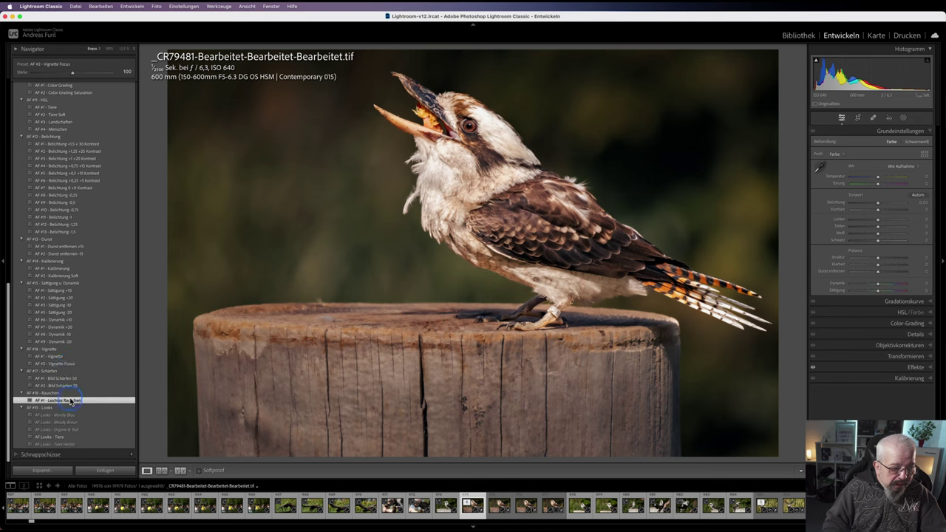
# - Export the kookaburra photo via Exportieren > Wie vorher exportieren
pyautogui.rightClick(544, 242)
pyautogui.moveTo(563, 440)
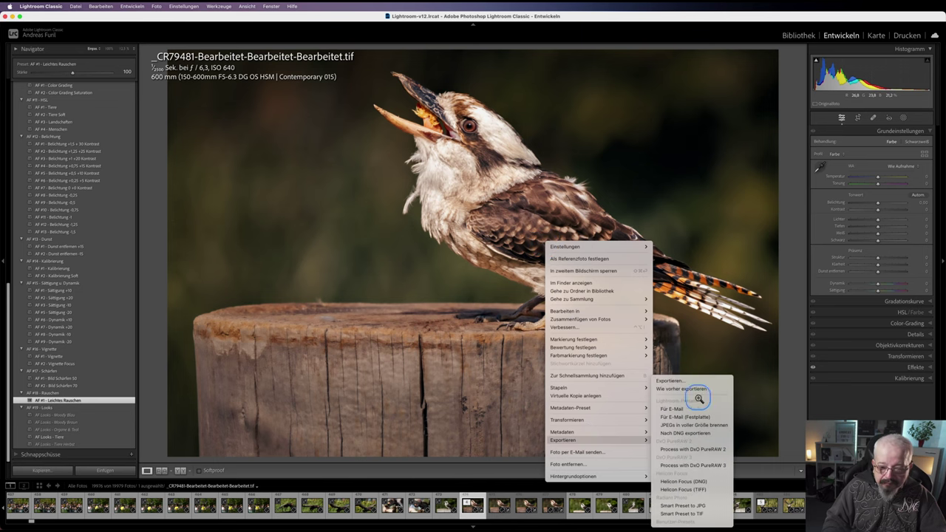
pyautogui.click(694, 388)
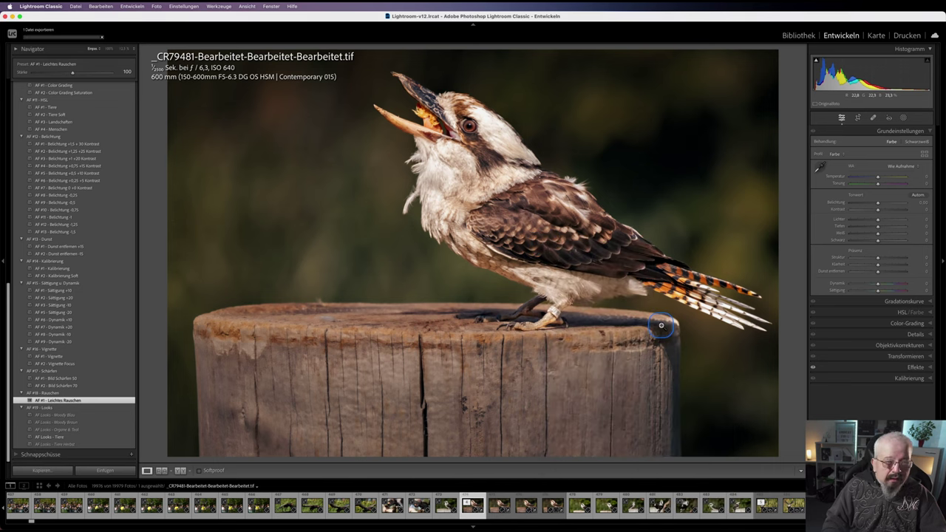